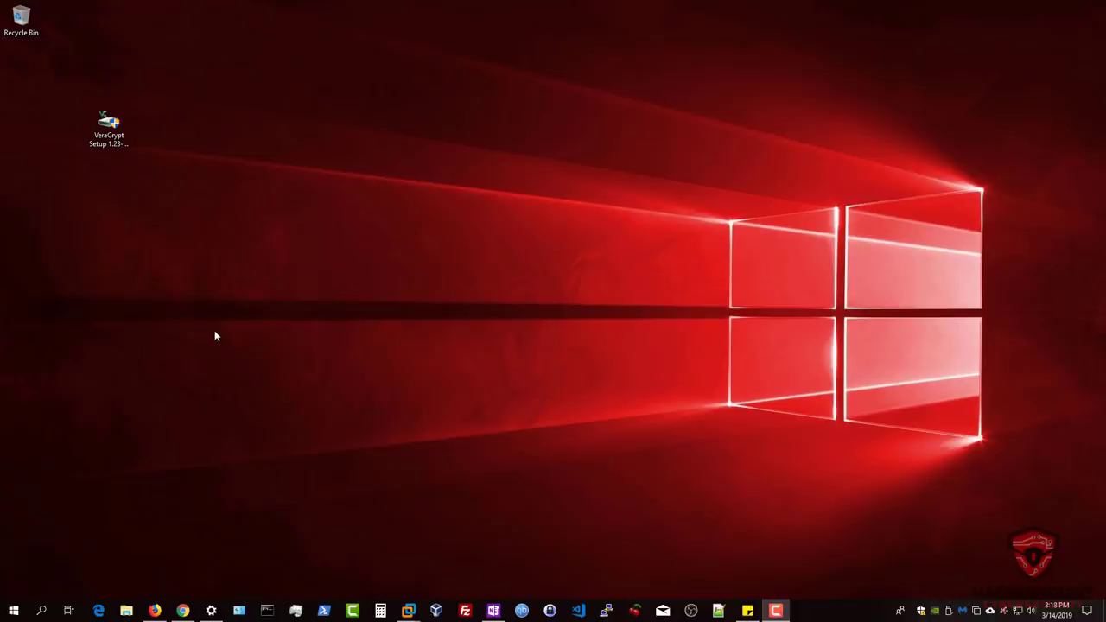
Step: Bring the VeraCrypt homepage back in Chrome and look over its address and intro text
click(183, 611)
click(125, 33)
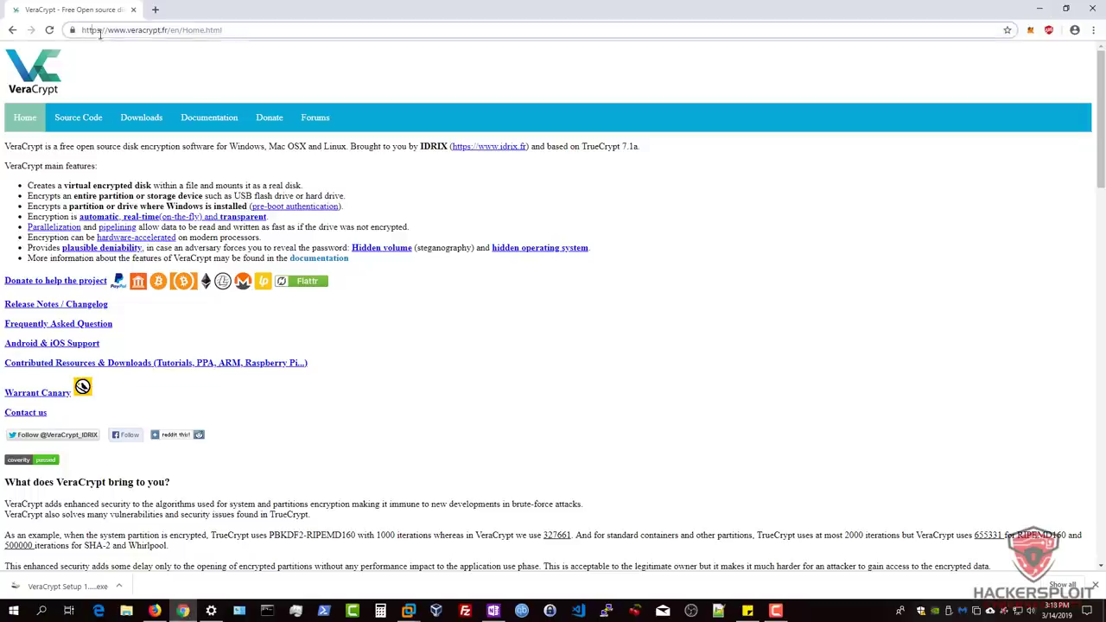
click(248, 33)
drag(124, 30, 143, 29)
click(164, 29)
drag(35, 147, 482, 147)
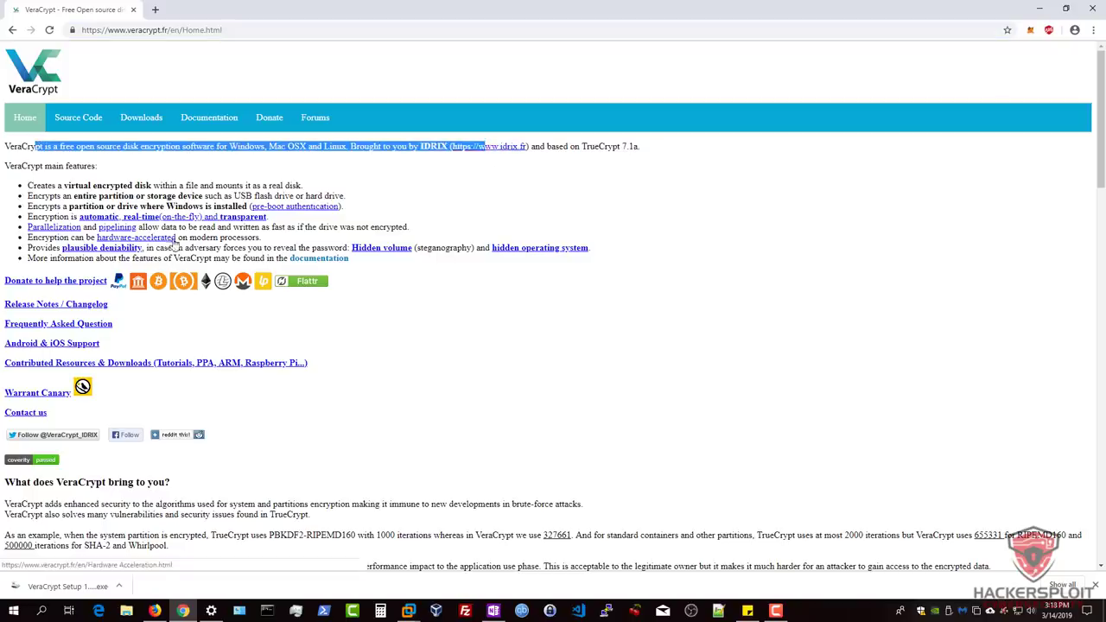
click(380, 171)
scroll(306, 319, down, 1)
scroll(259, 216, up, 1)
Step: Open the VeraCrypt Downloads page, then minimize Chrome to reveal the desktop
click(149, 120)
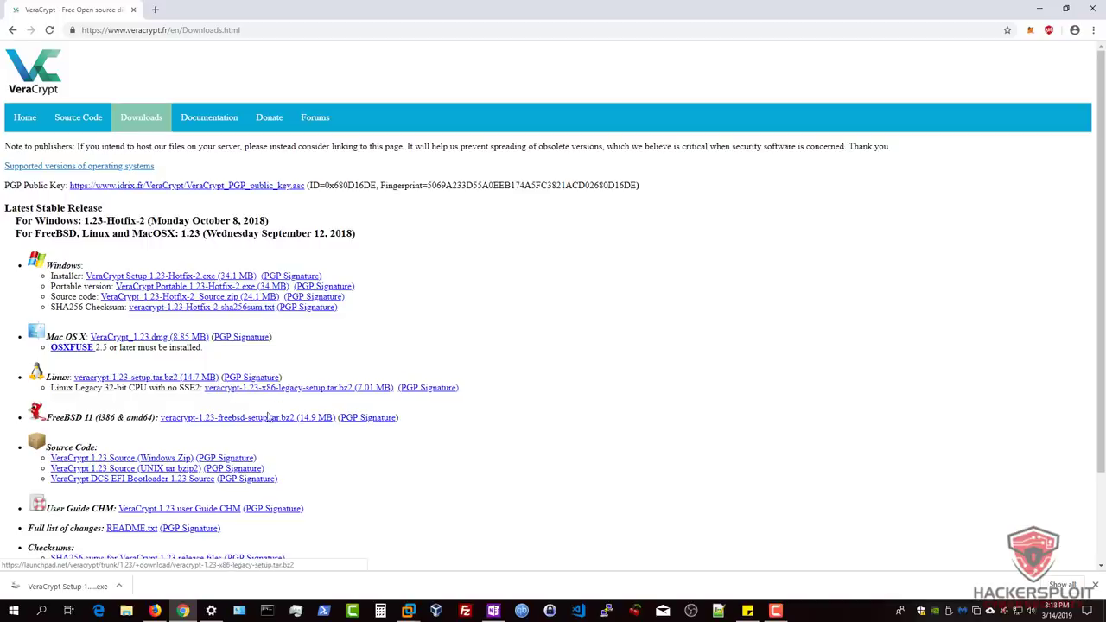
scroll(208, 428, down, 1)
scroll(274, 443, up, 1)
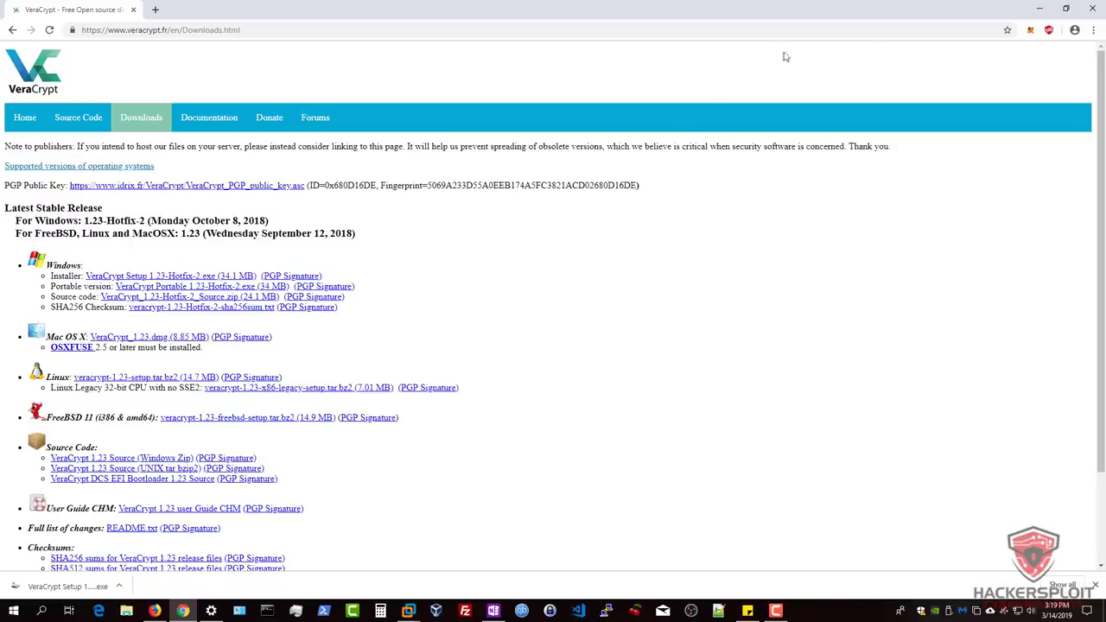
click(1040, 8)
Step: Launch the VeraCrypt 1.23-Hotfix-2 installer, allow system changes, confirm the language and accept the license
click(127, 126)
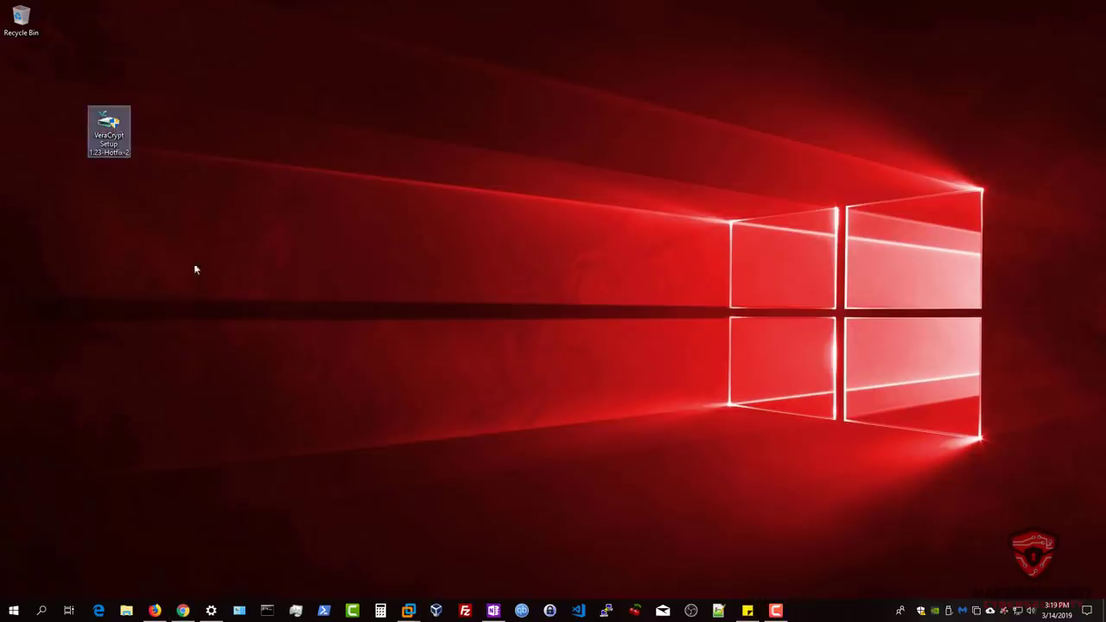
double_click(119, 144)
click(890, 384)
click(562, 326)
drag(575, 196, 569, 140)
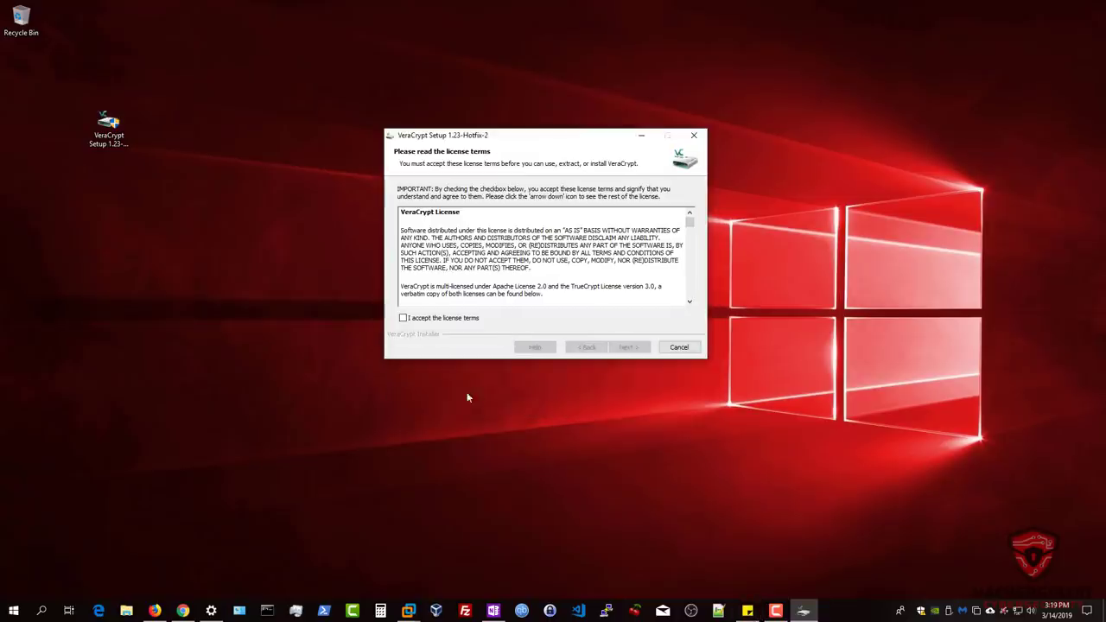
click(471, 323)
scroll(689, 226, down, 5)
scroll(689, 226, up, 5)
Step: Run a normal install with default options, finish setup and decline the Beginner's Tutorial
click(627, 347)
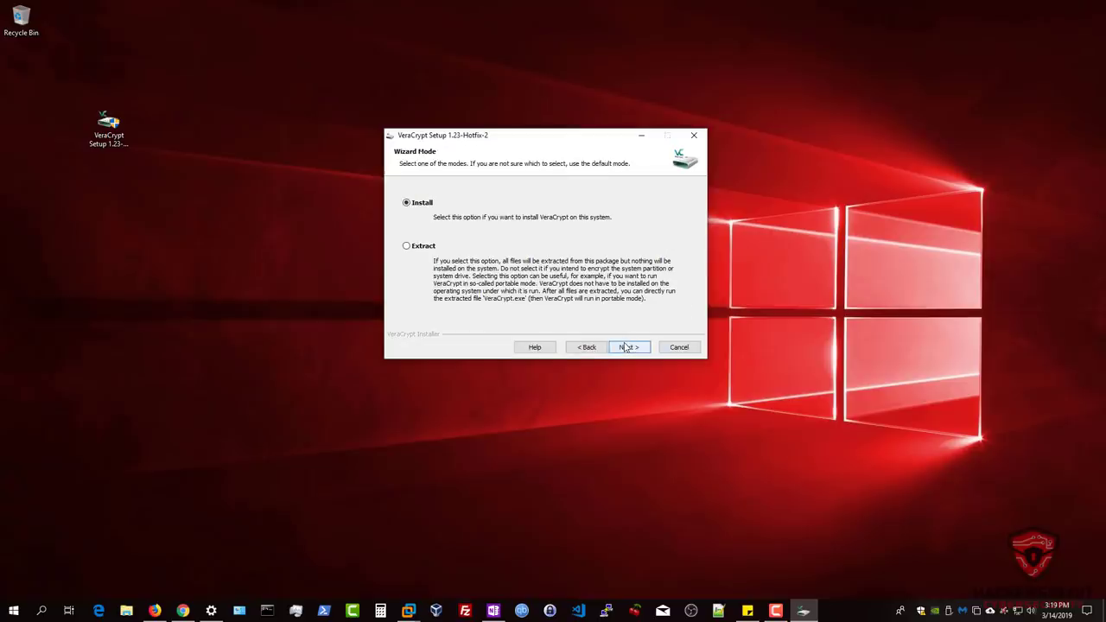
click(627, 347)
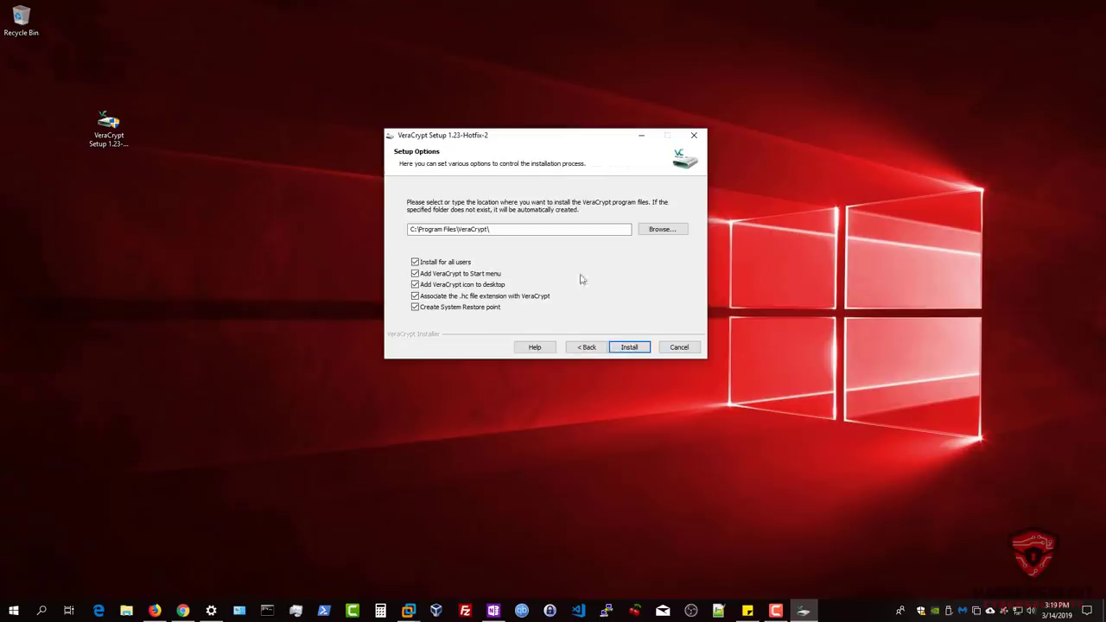
click(627, 346)
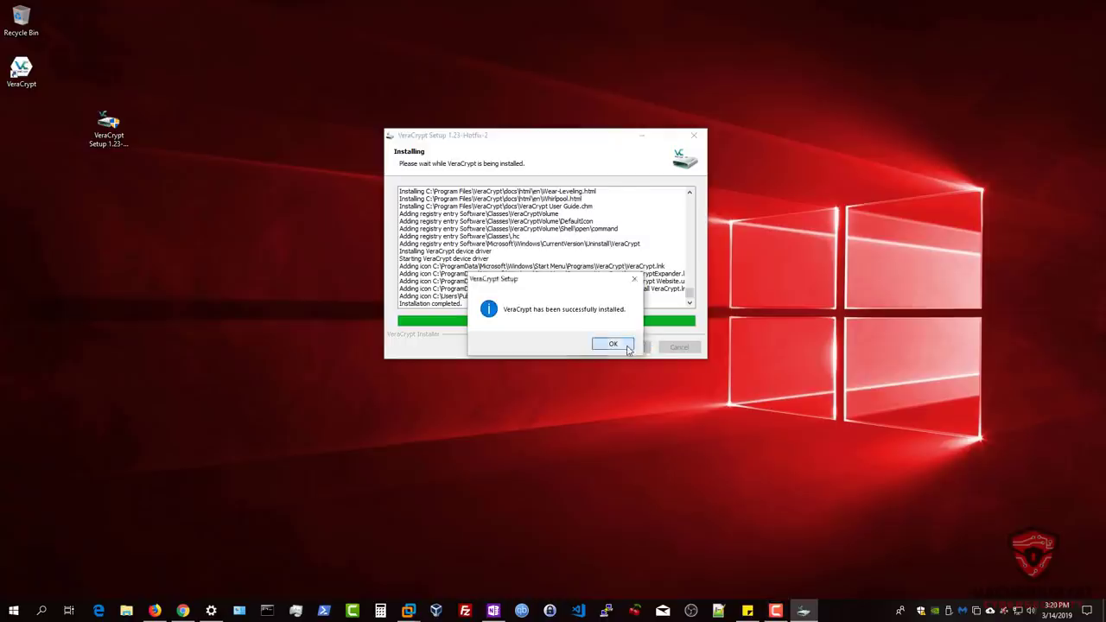
click(624, 344)
key(F10)
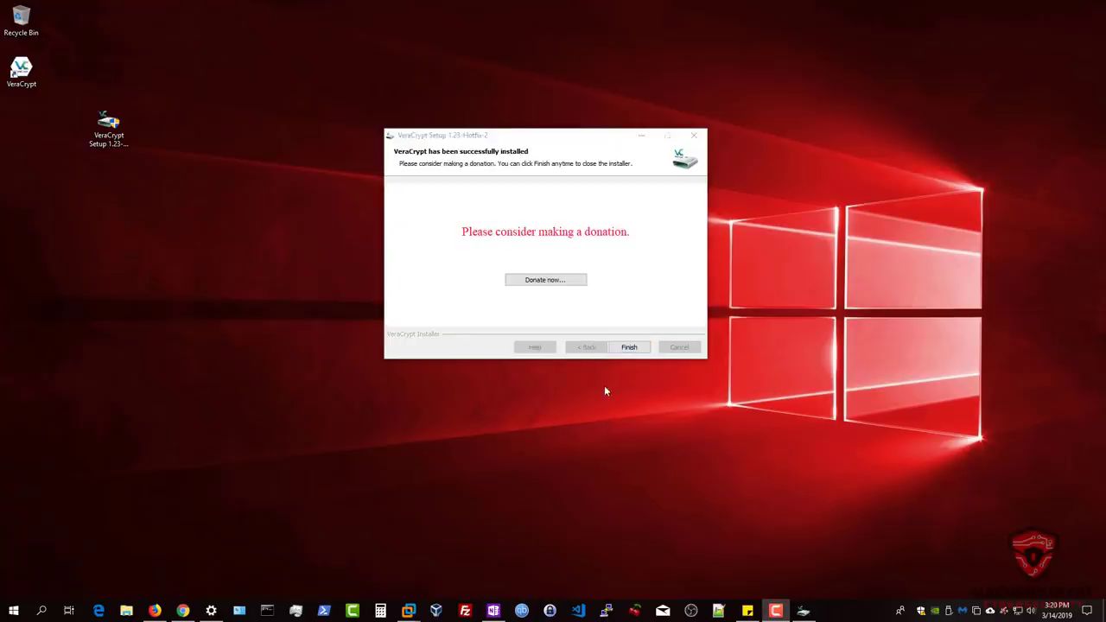
click(640, 348)
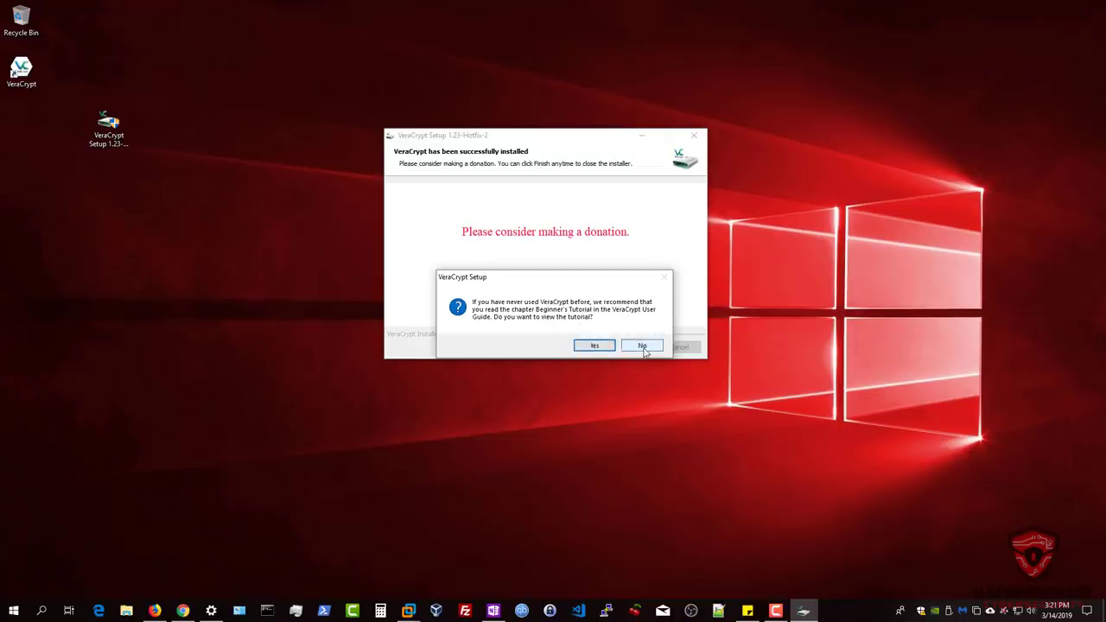
click(642, 346)
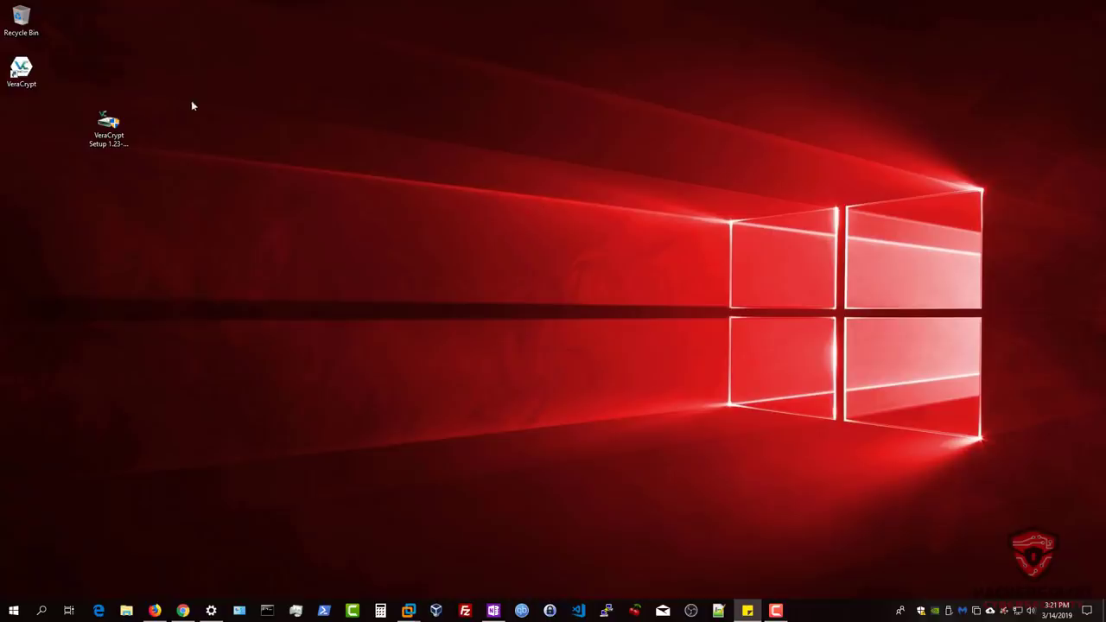
Step: Start VeraCrypt from its desktop shortcut and move the main window higher
drag(35, 84, 295, 186)
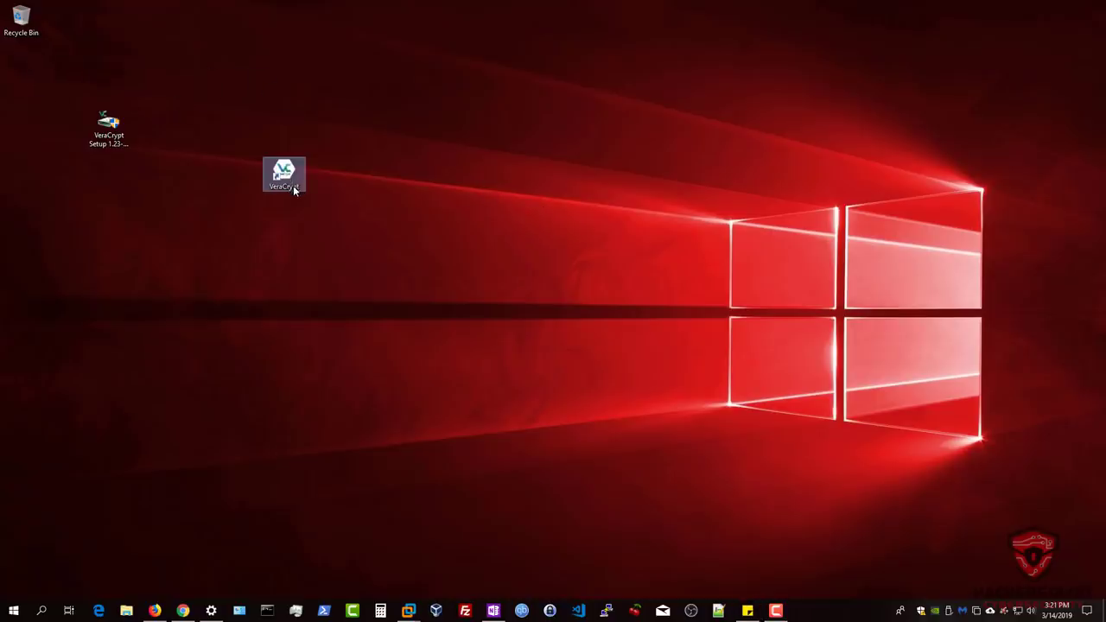
double_click(293, 185)
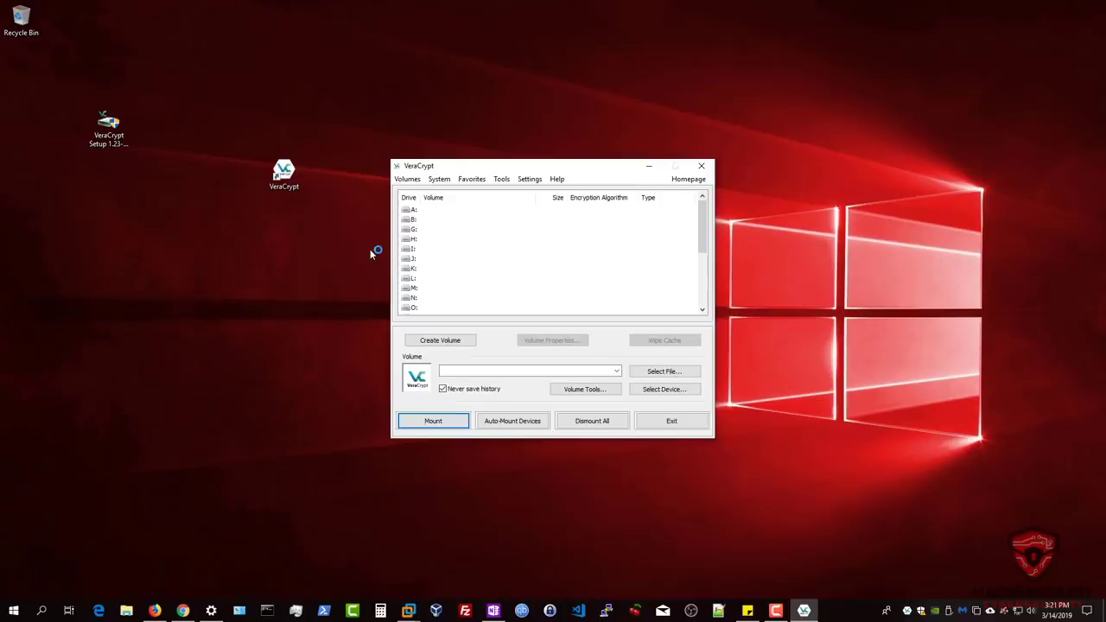
drag(518, 172, 519, 98)
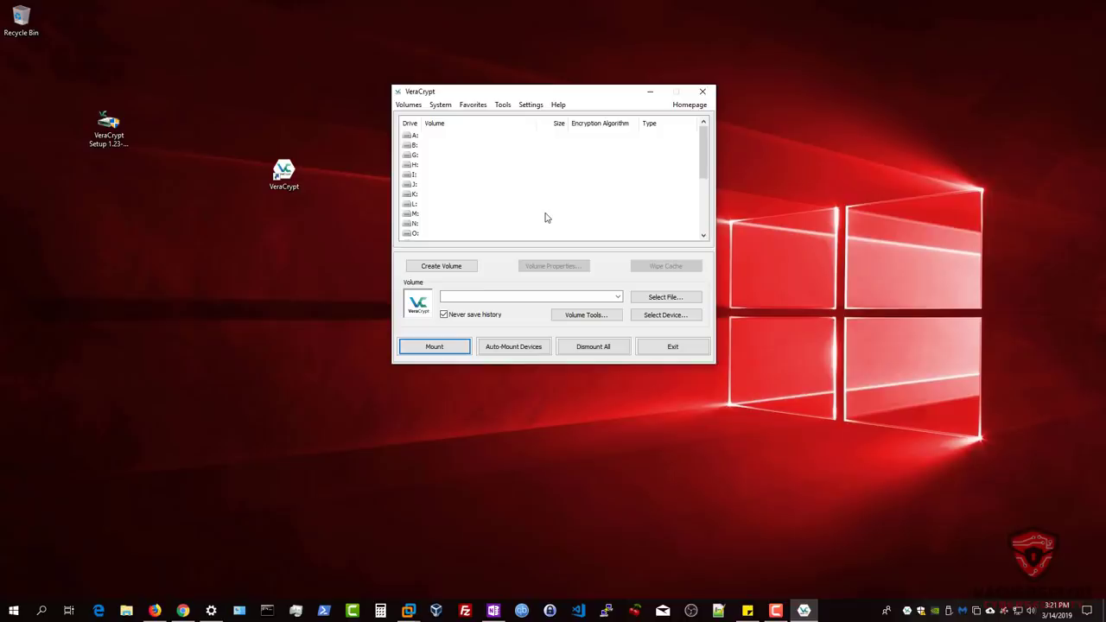
Step: Open the Volume Creation Wizard beside the main window and choose 'Create an encrypted file container'
click(448, 267)
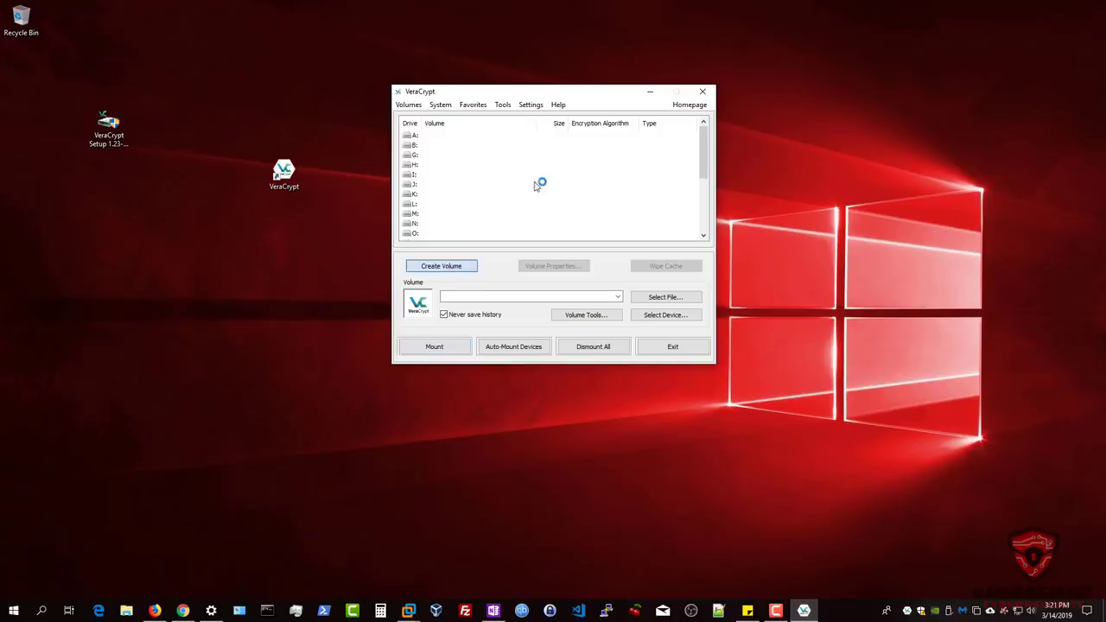
drag(530, 193, 441, 147)
drag(608, 95, 875, 107)
drag(496, 150, 543, 116)
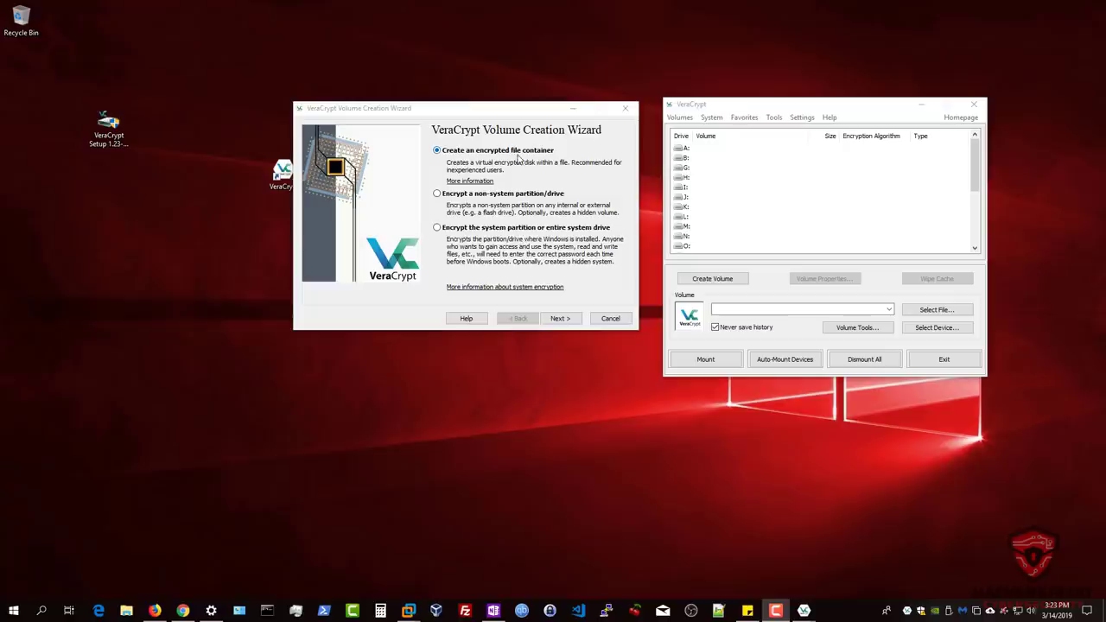
click(560, 318)
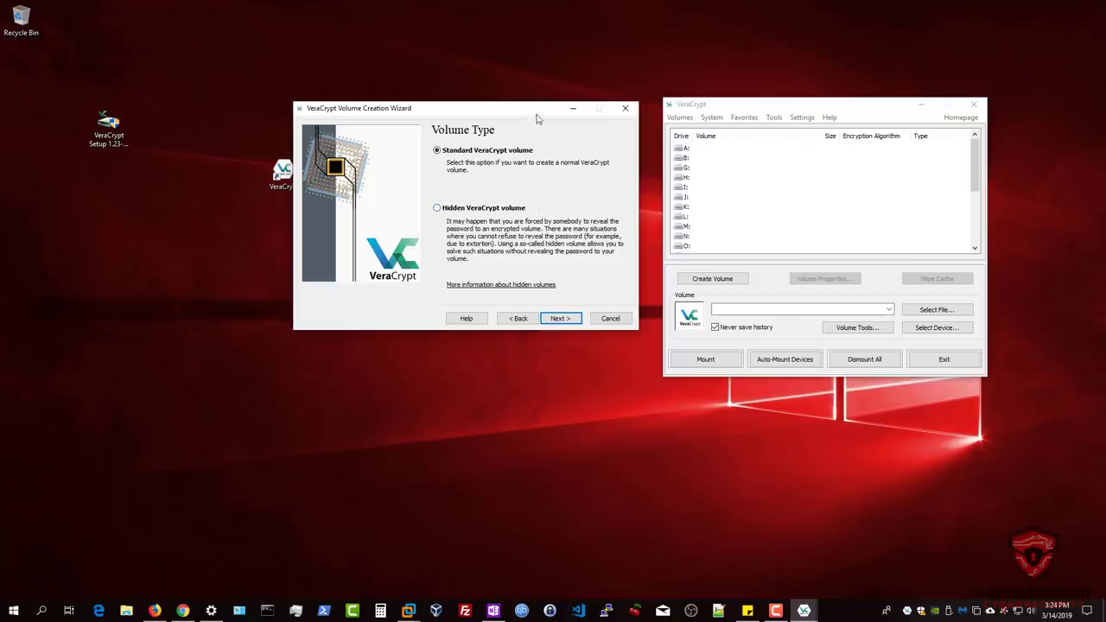
Step: Keep 'Standard VeraCrypt volume' as the volume type and continue to Volume Location
drag(553, 116, 567, 113)
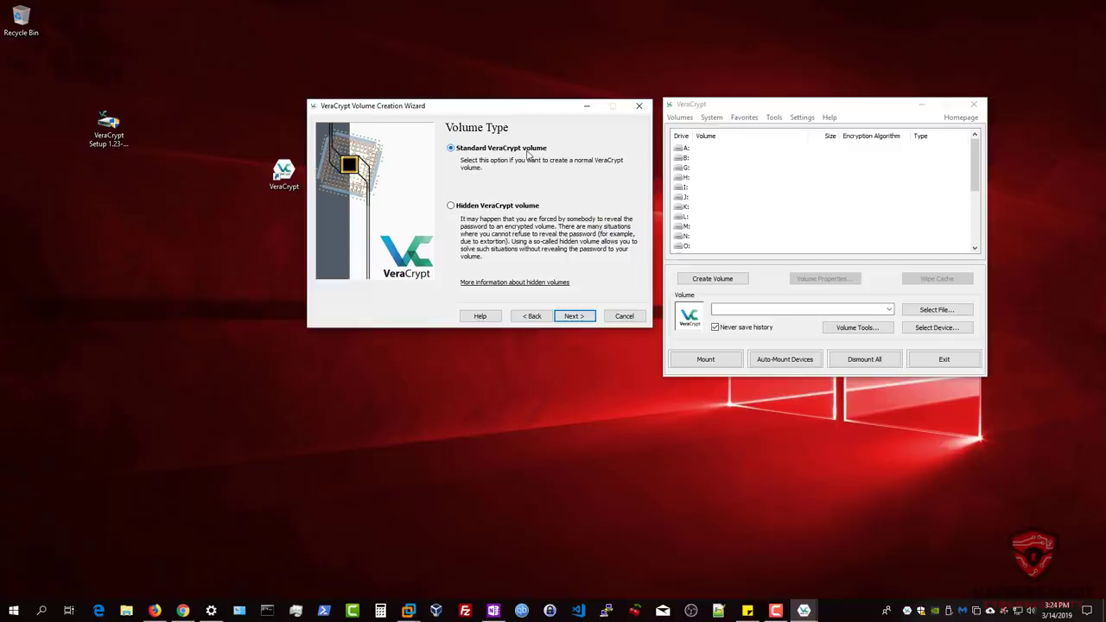
click(574, 316)
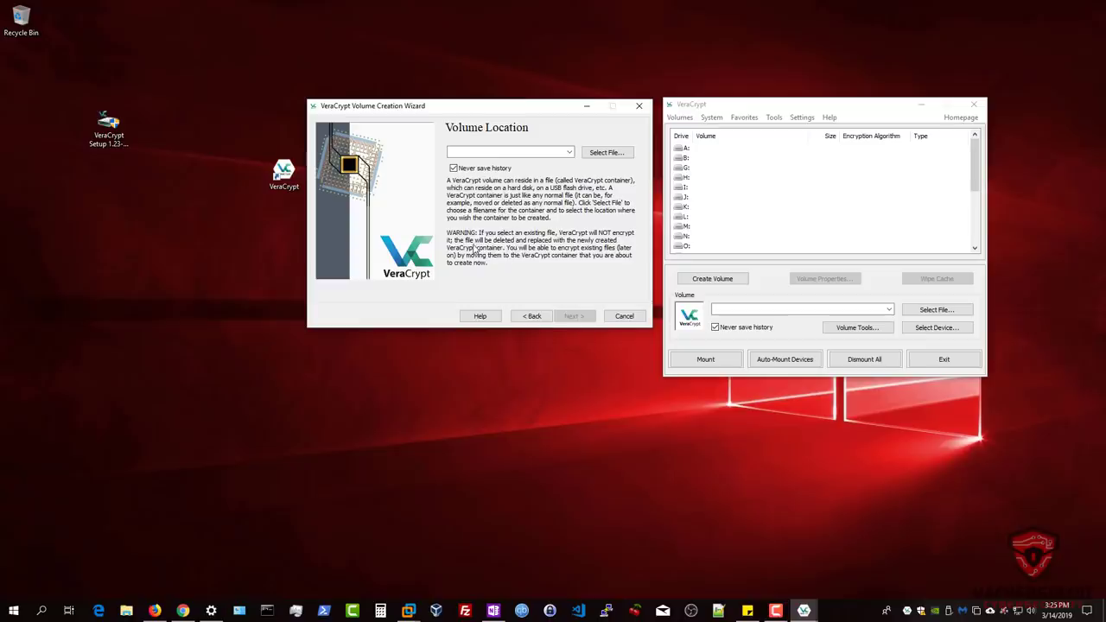
Step: Open the Select File dialog on the Volume Location page
click(607, 152)
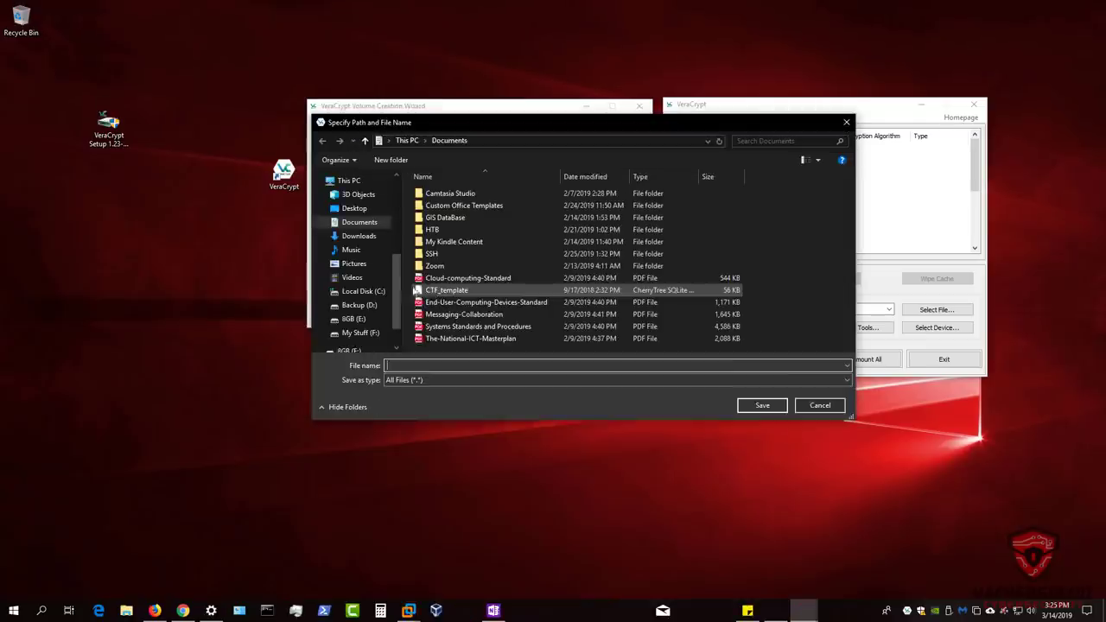
Step: Save the container as 'TestVolume' in the Desktop folder
click(354, 209)
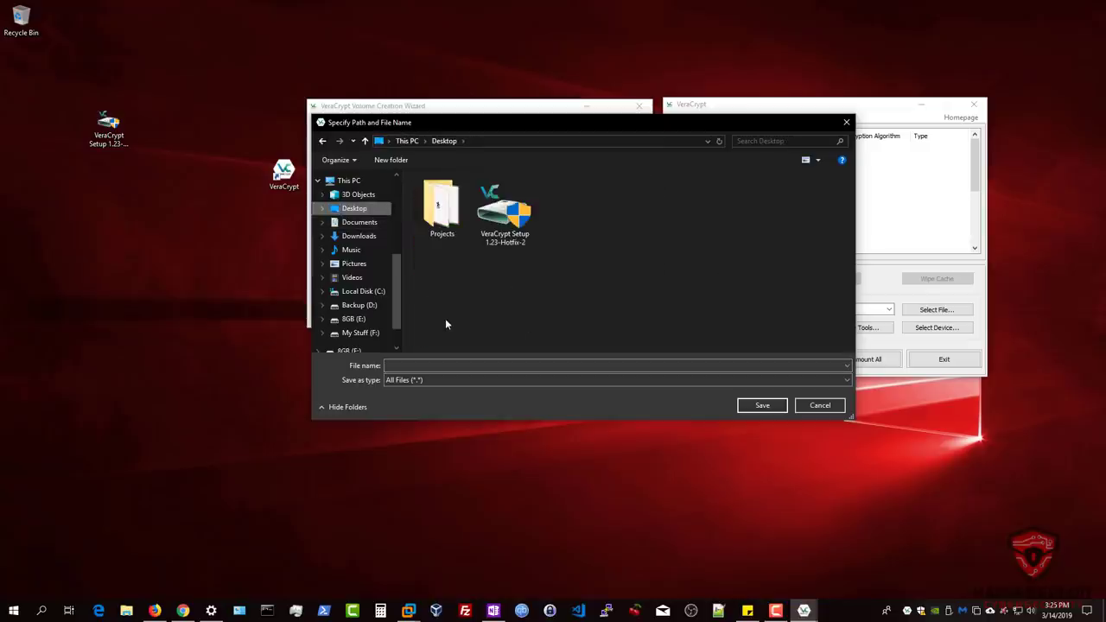
click(439, 365)
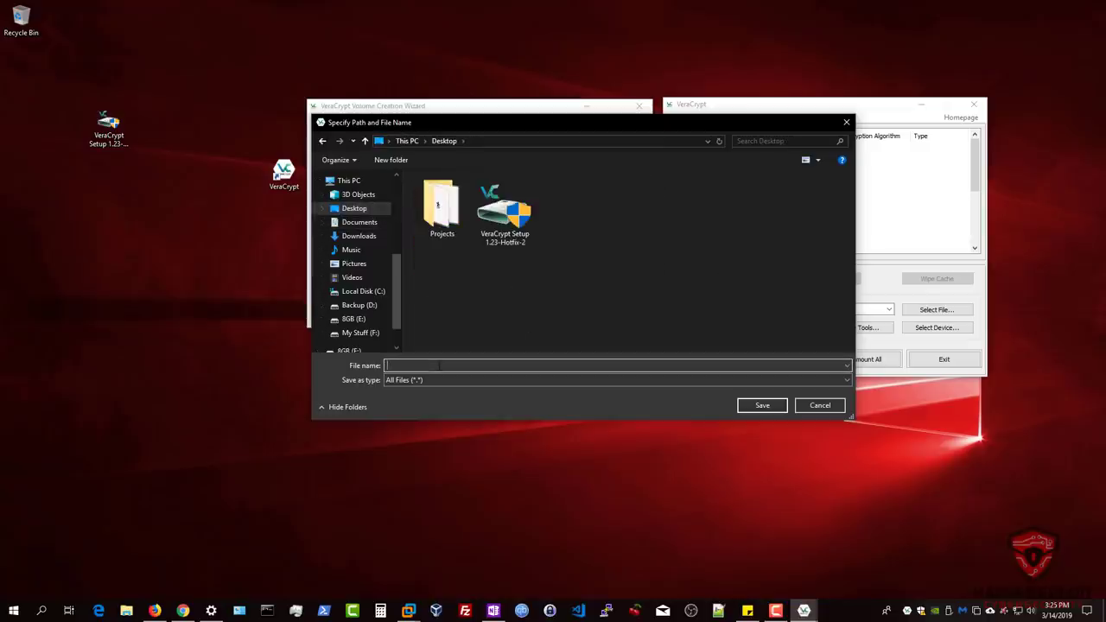
text(TestVolume)
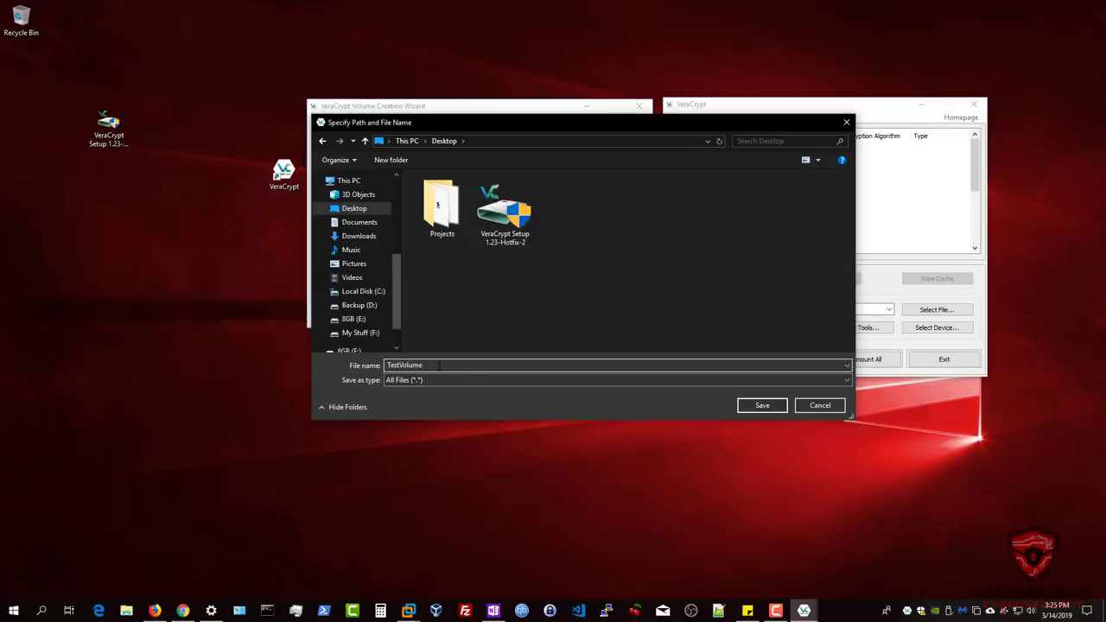
click(762, 405)
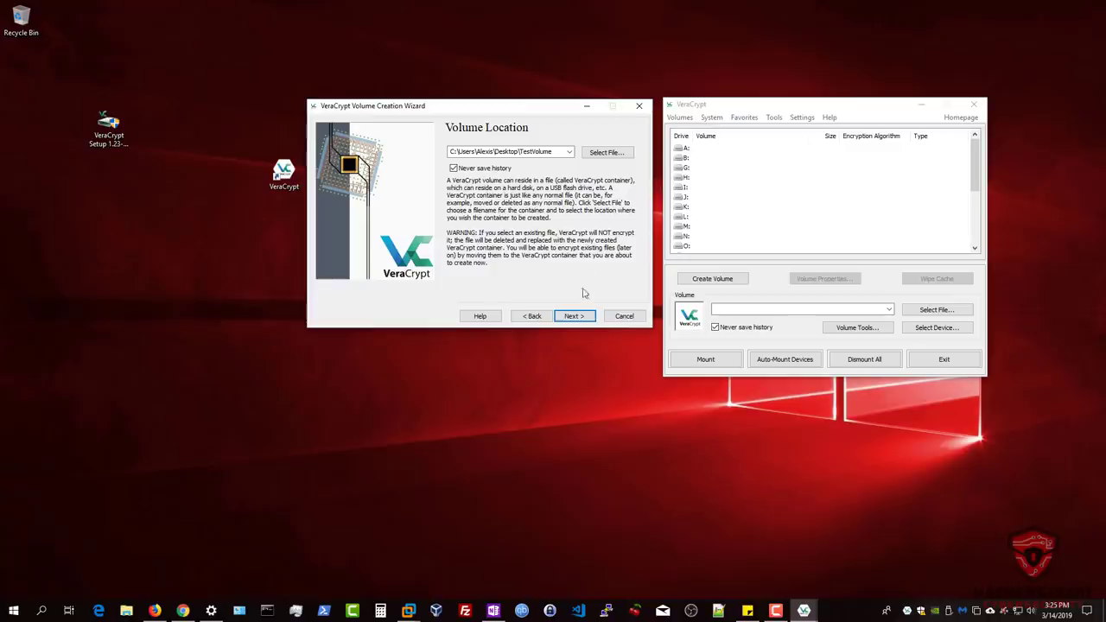
Step: On the Encryption Options page, keep AES encryption and the SHA-512 hash algorithm
click(573, 315)
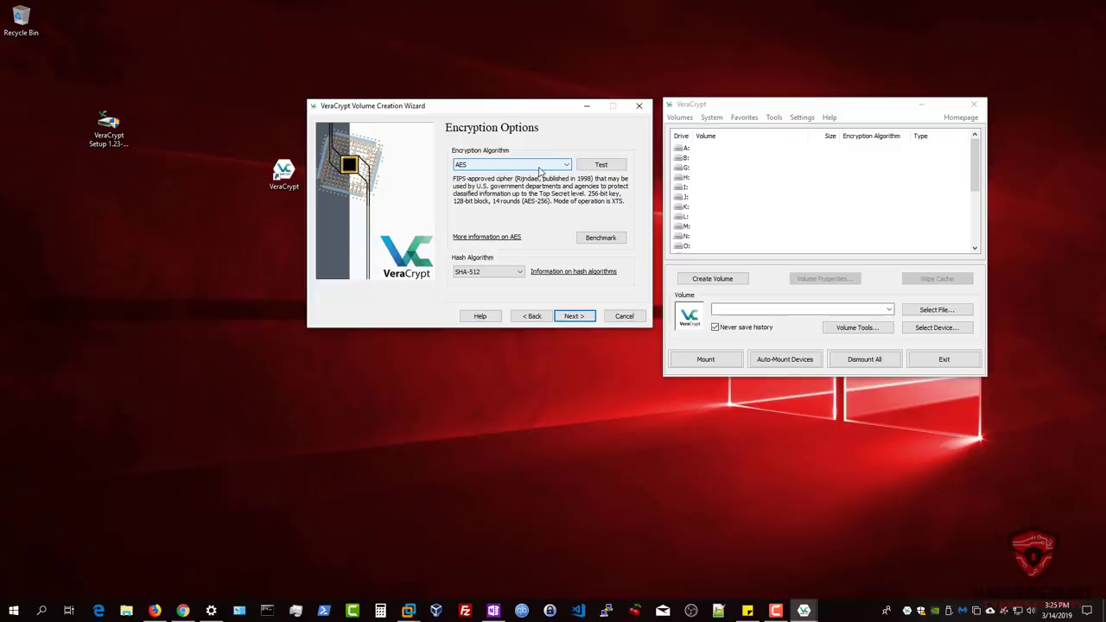
click(539, 165)
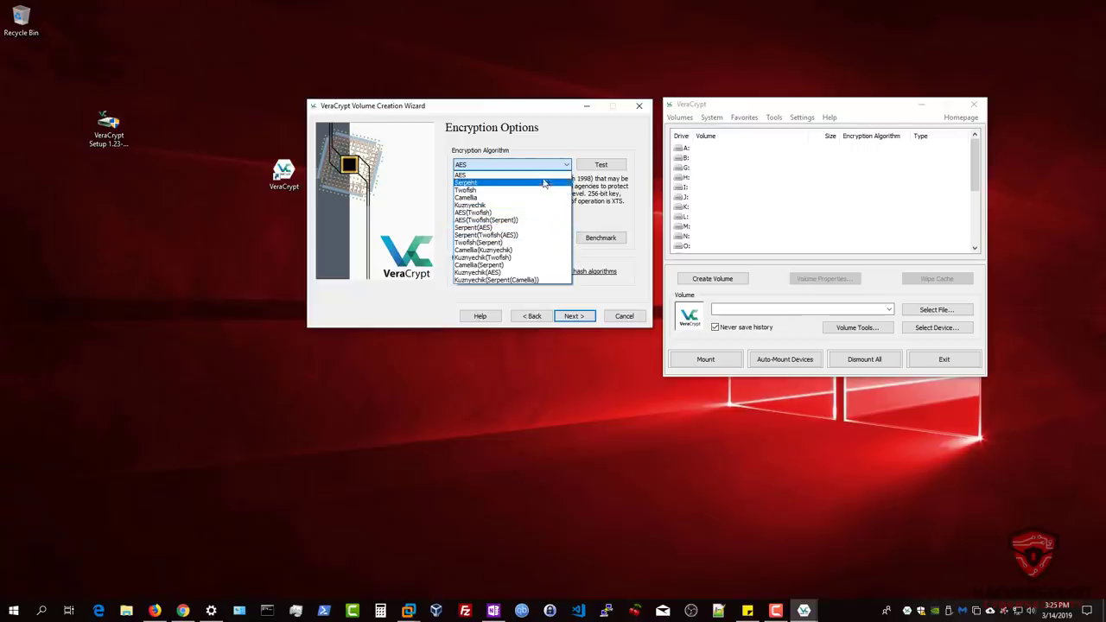
click(553, 176)
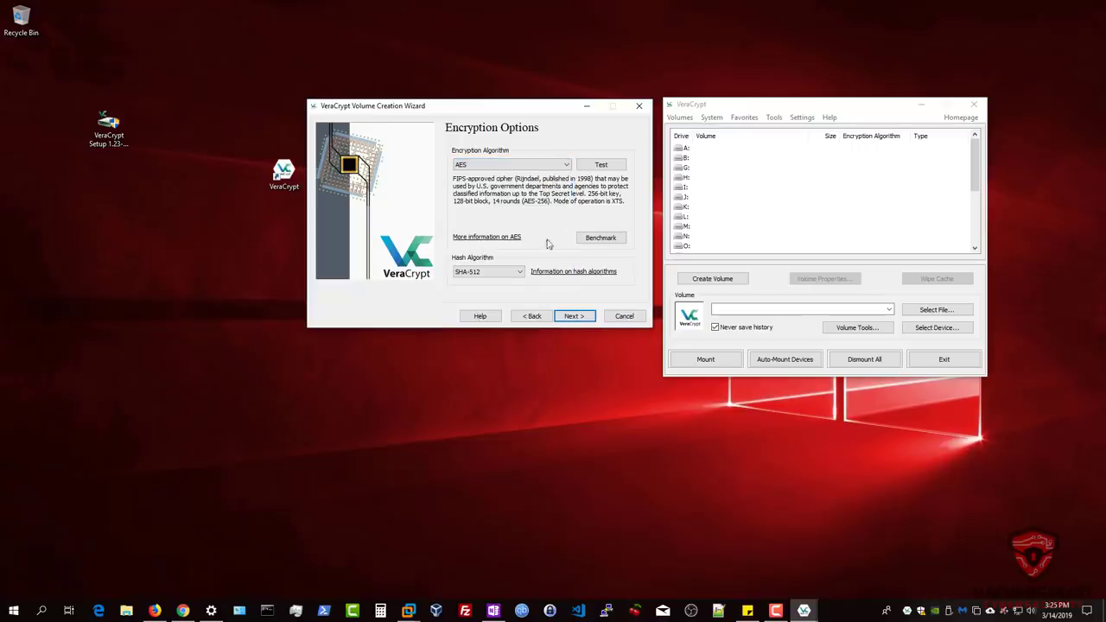
click(494, 271)
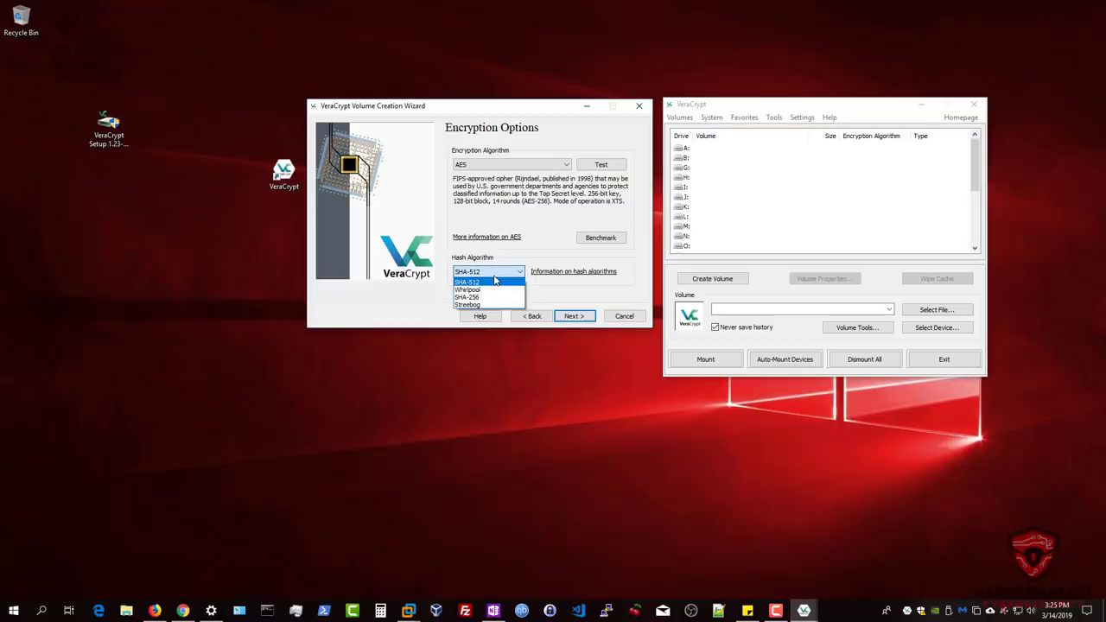
click(523, 259)
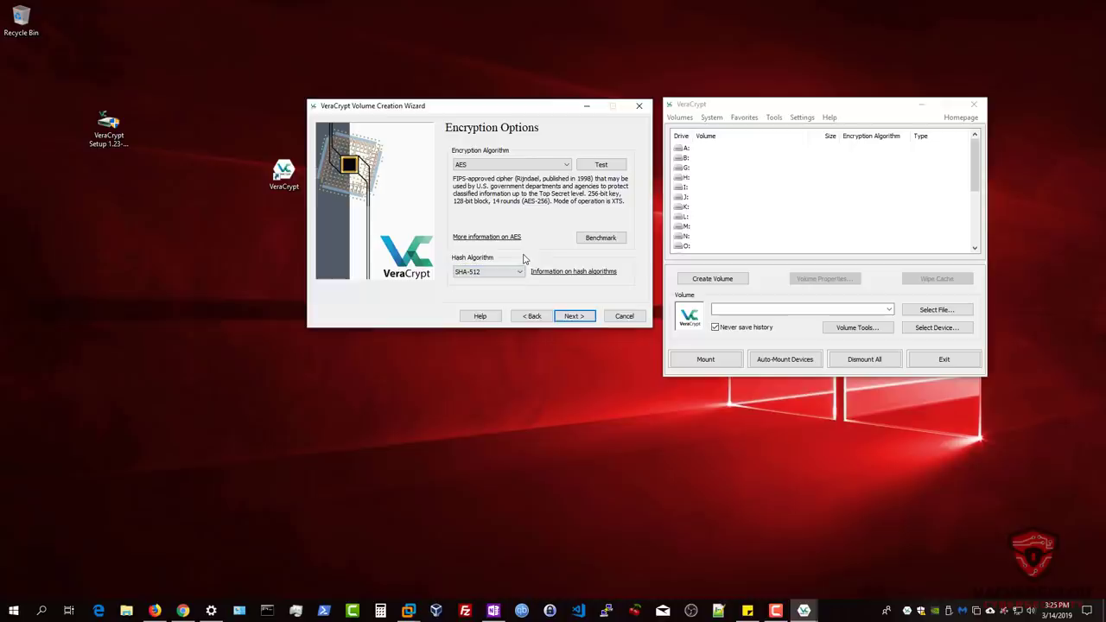
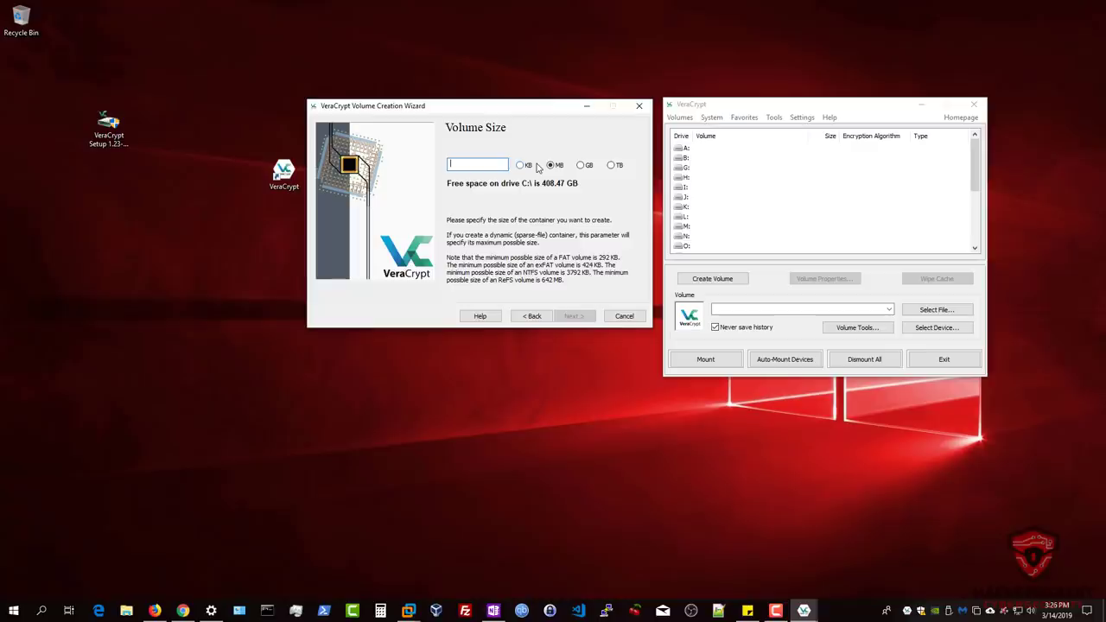
Step: Make the new container 100 MB in size and continue to the password page
text(100)
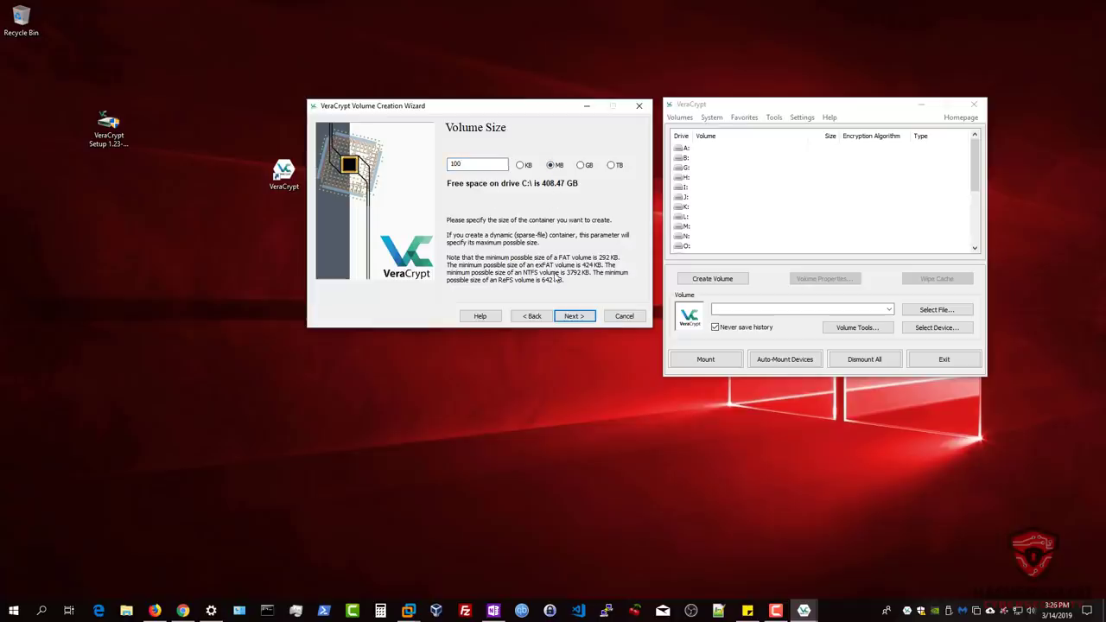
click(575, 316)
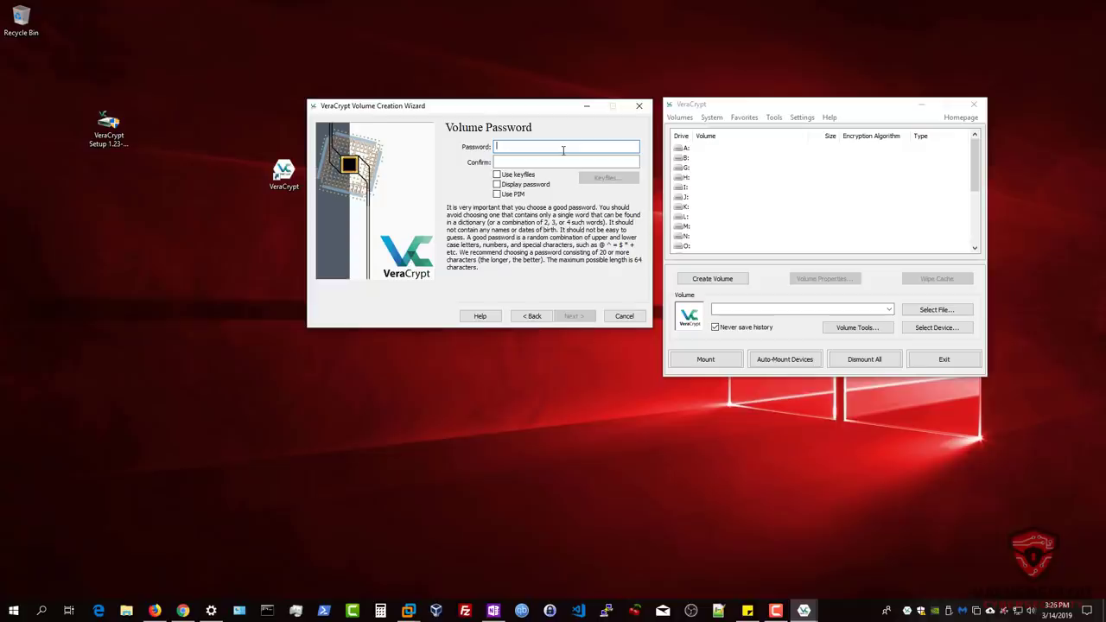
Step: Enter and confirm the volume password, then move the resulting short-password warning higher up
key(Tab)
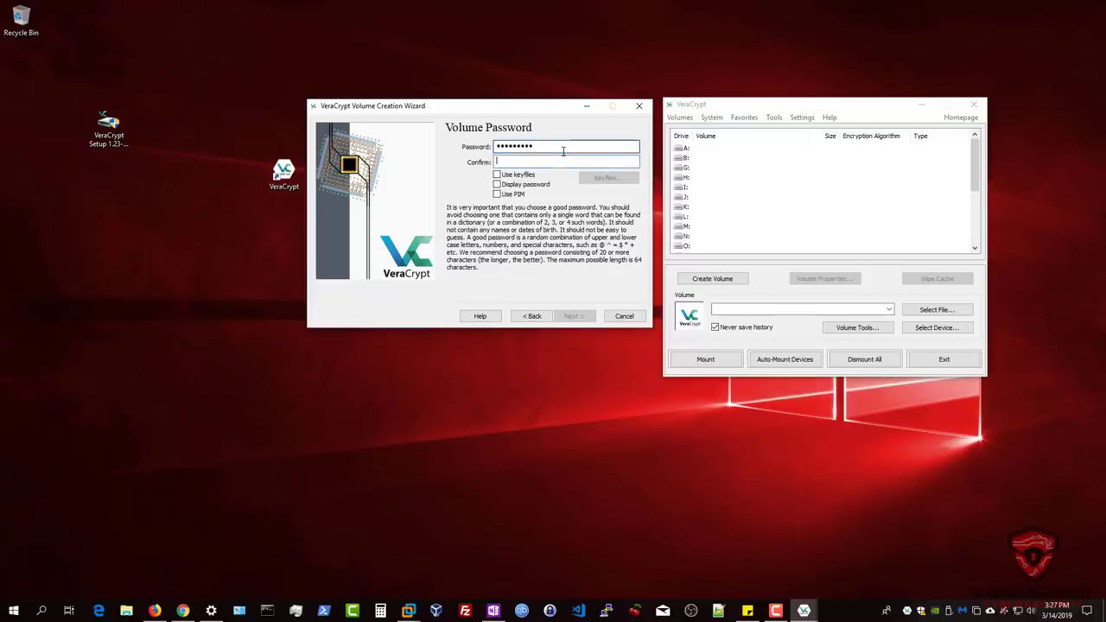
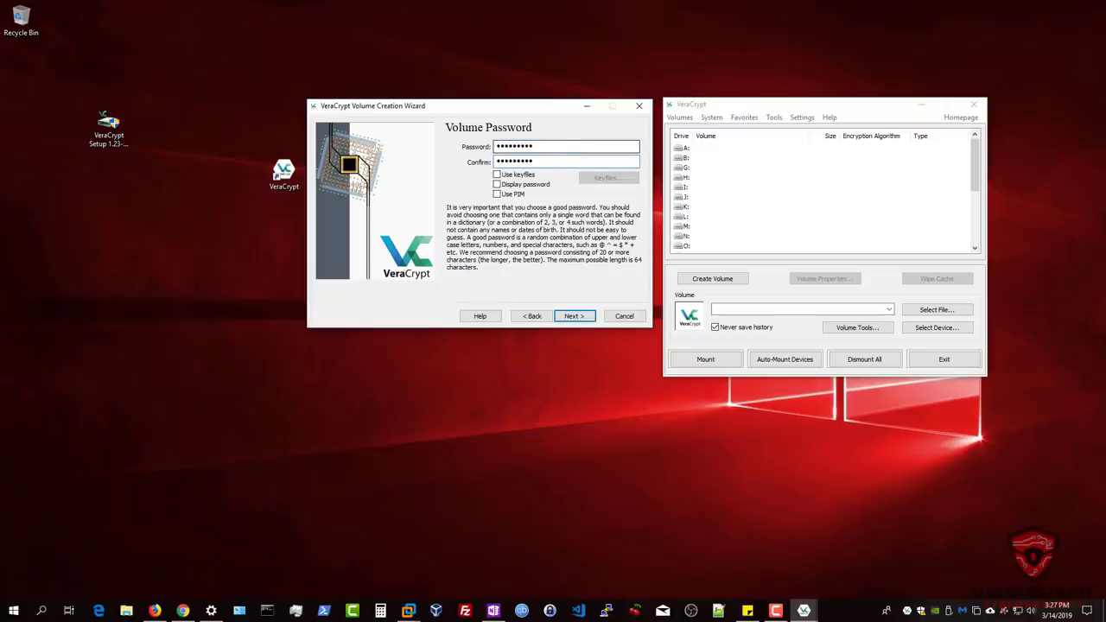
click(591, 318)
drag(591, 265, 571, 141)
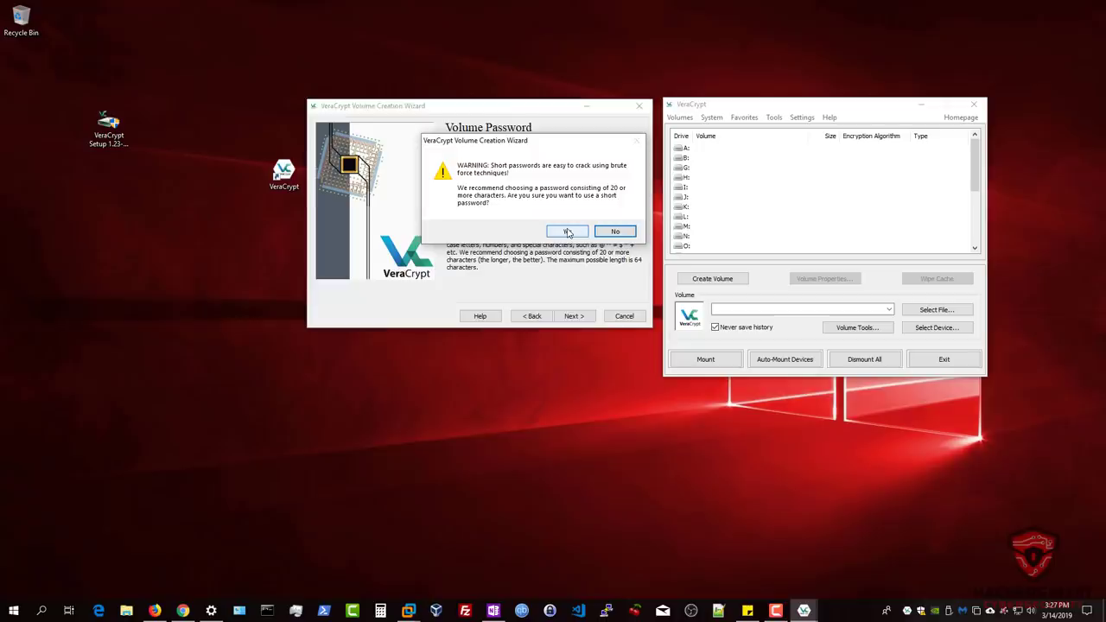
Step: Keep the short password, choose NTFS with Default cluster size, and format the TestVolume container
click(567, 231)
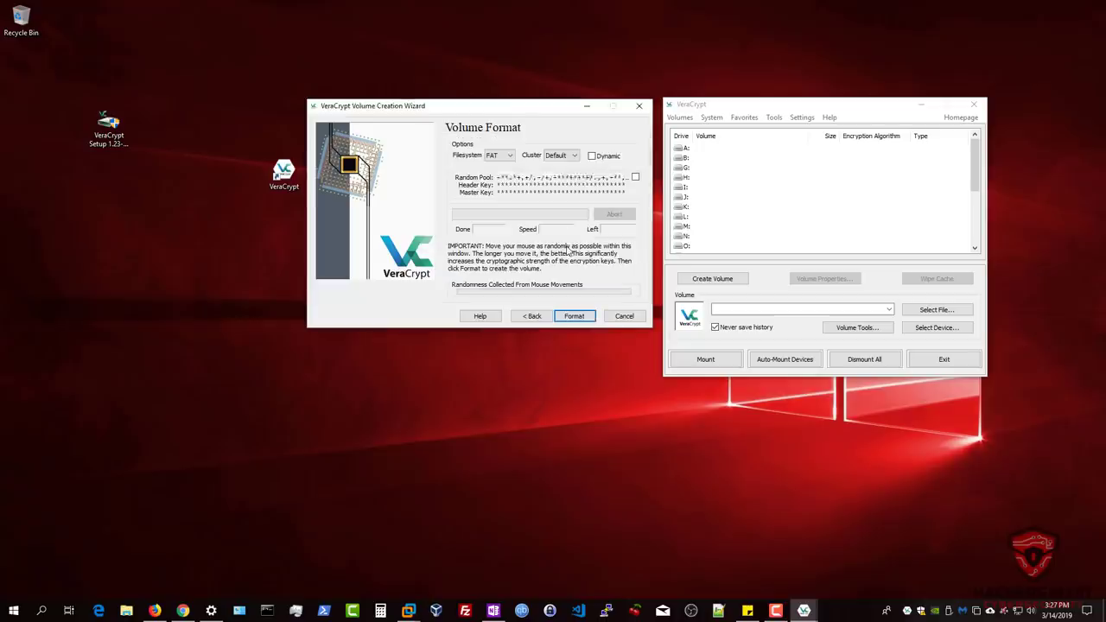
click(508, 156)
click(507, 165)
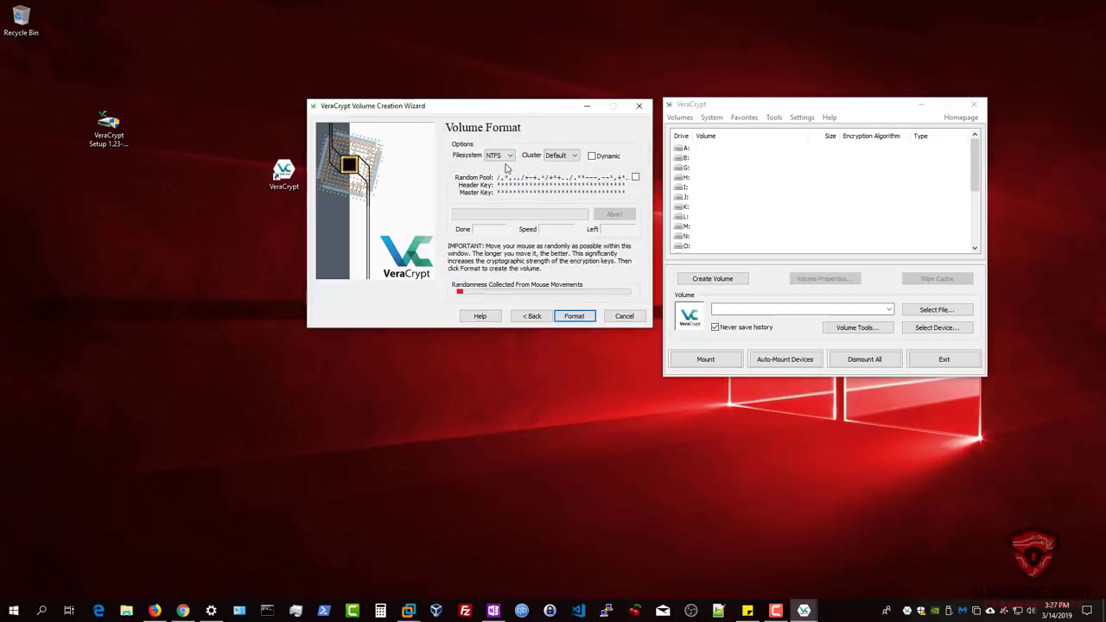
click(567, 158)
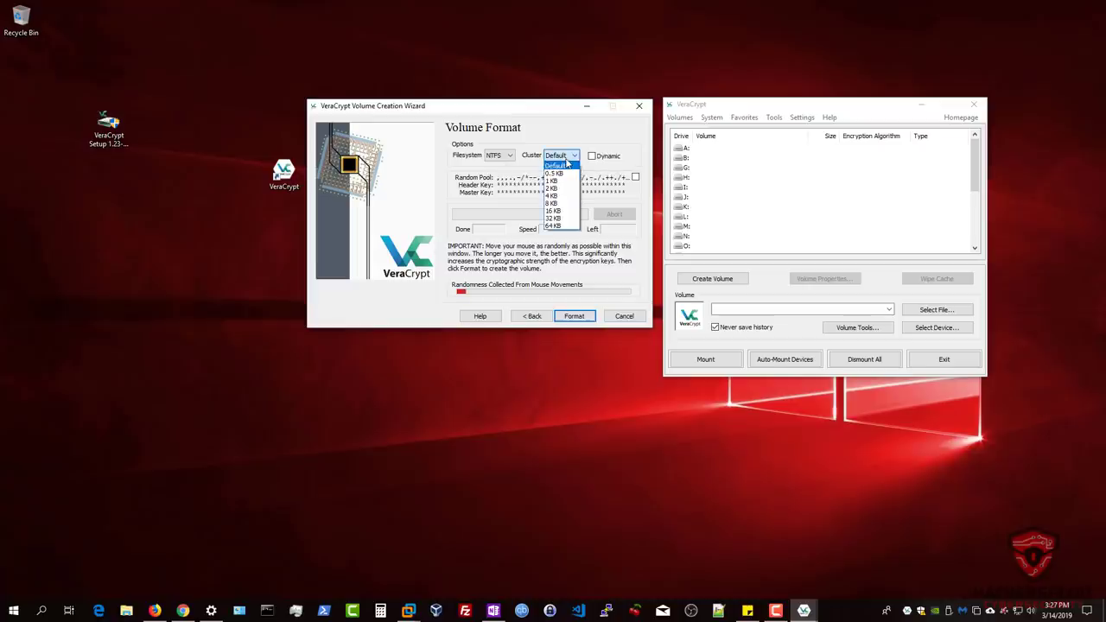
click(567, 162)
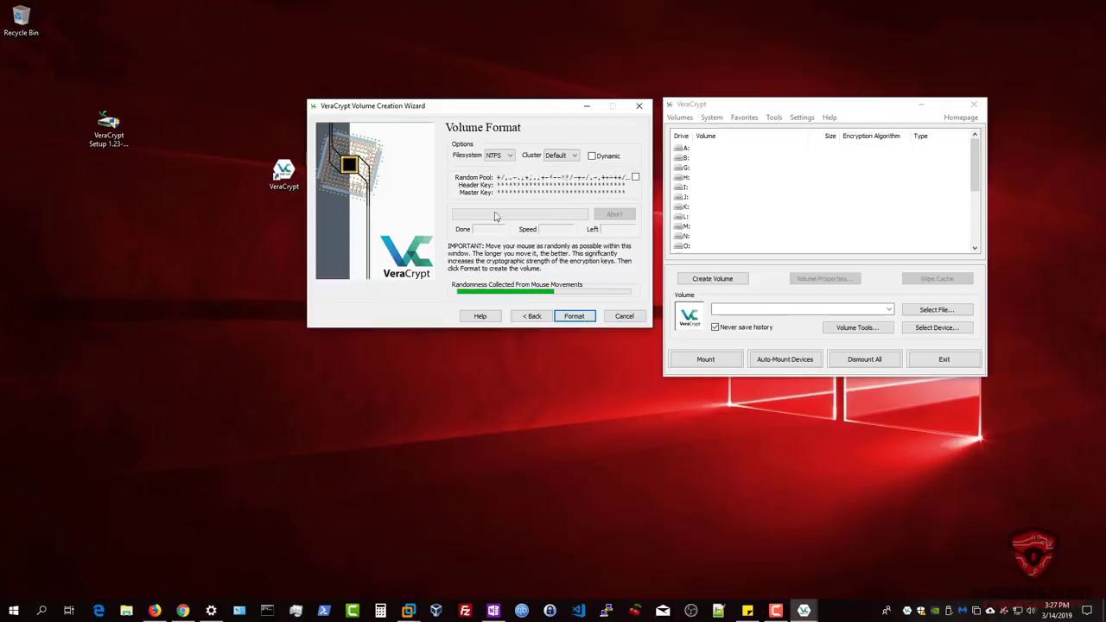
click(571, 318)
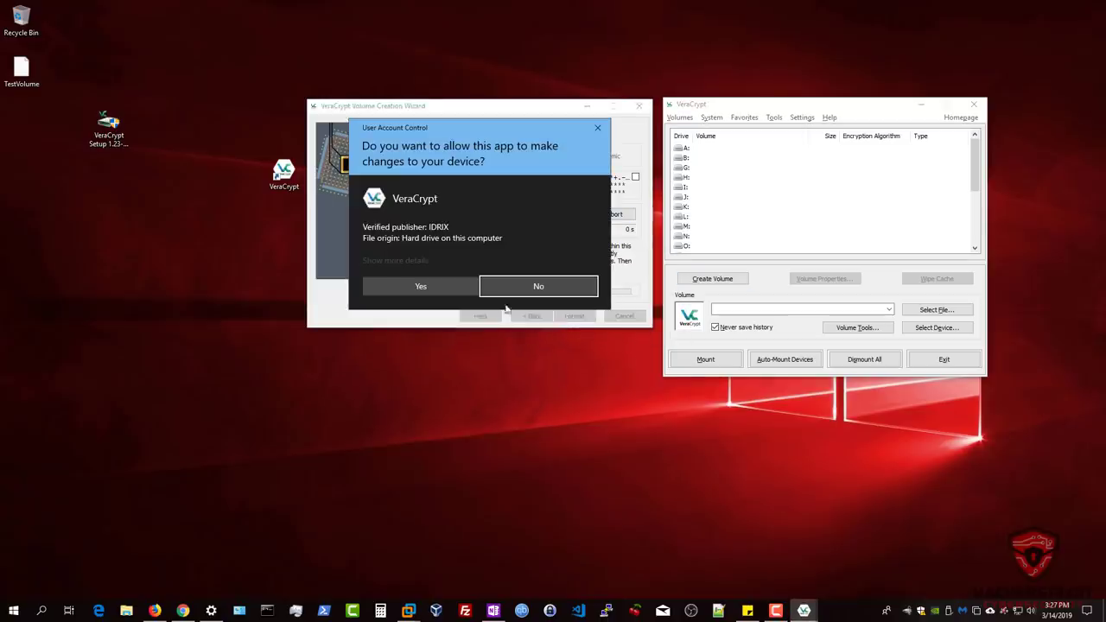
Step: Approve the permission prompt, dismiss the volume-created message, close the wizard, and shift the main window left
click(441, 291)
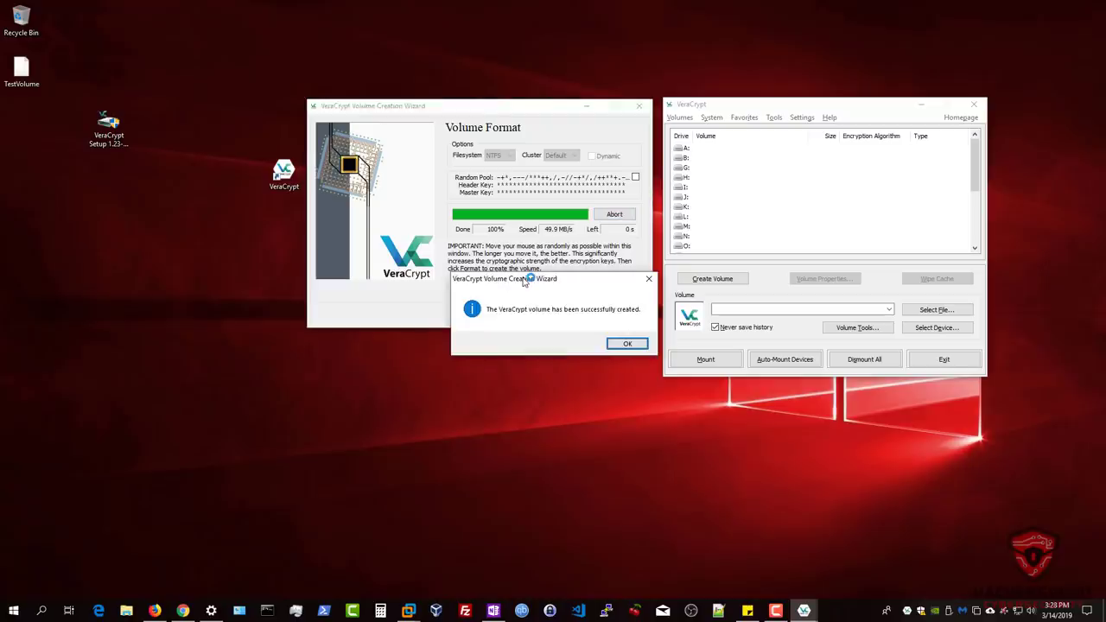
click(631, 342)
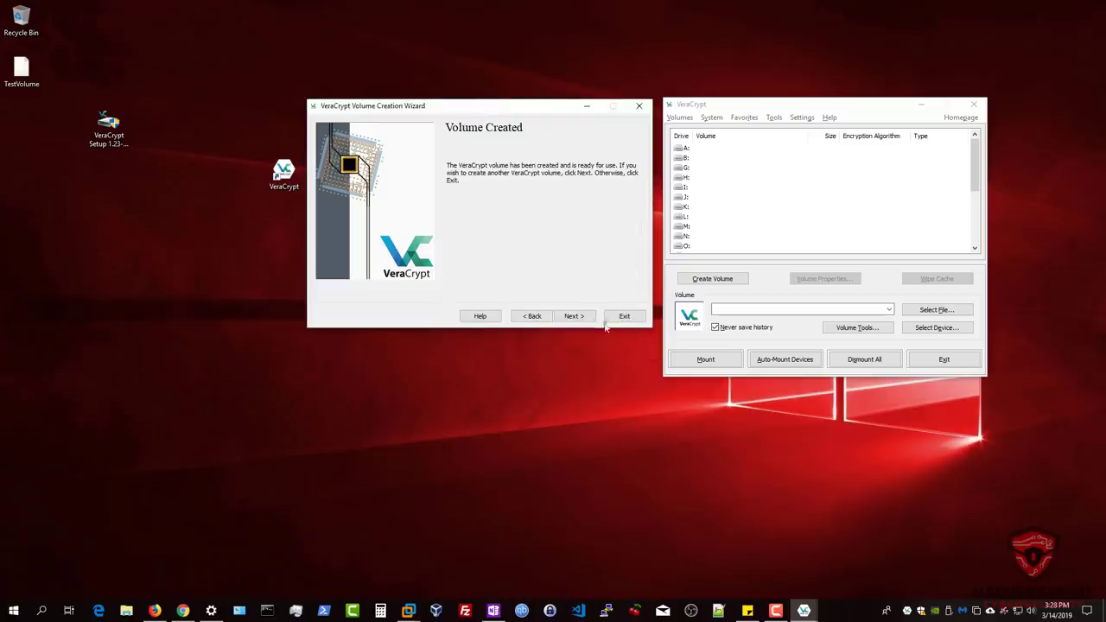
click(574, 316)
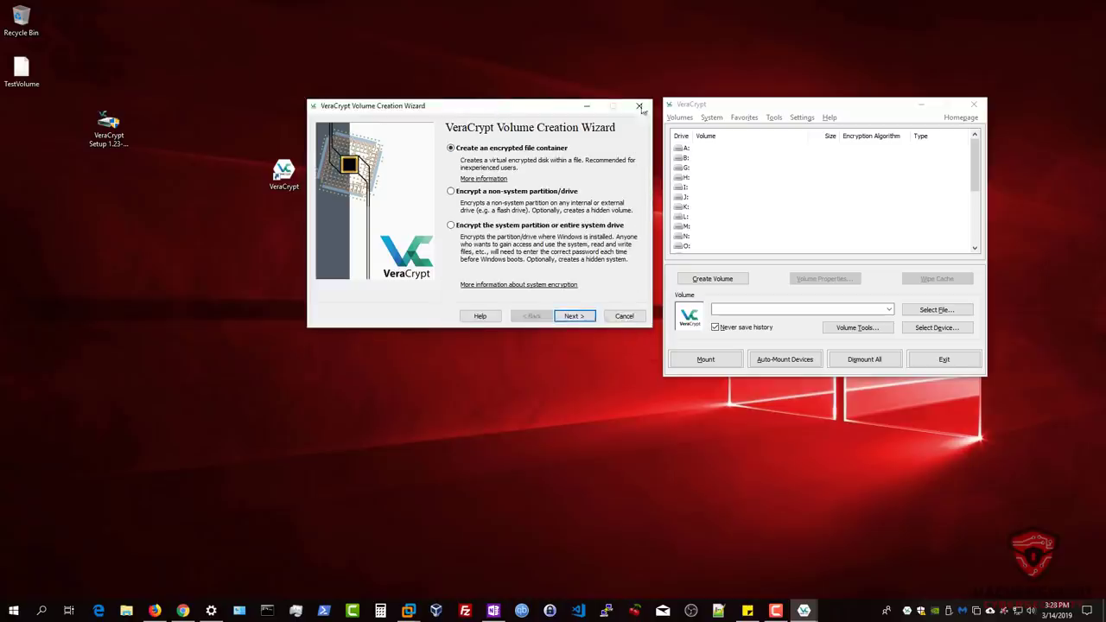
click(640, 105)
drag(804, 104, 660, 117)
mouse_move(478, 134)
mouse_down()
mouse_move(447, 130)
mouse_move(466, 131)
mouse_up()
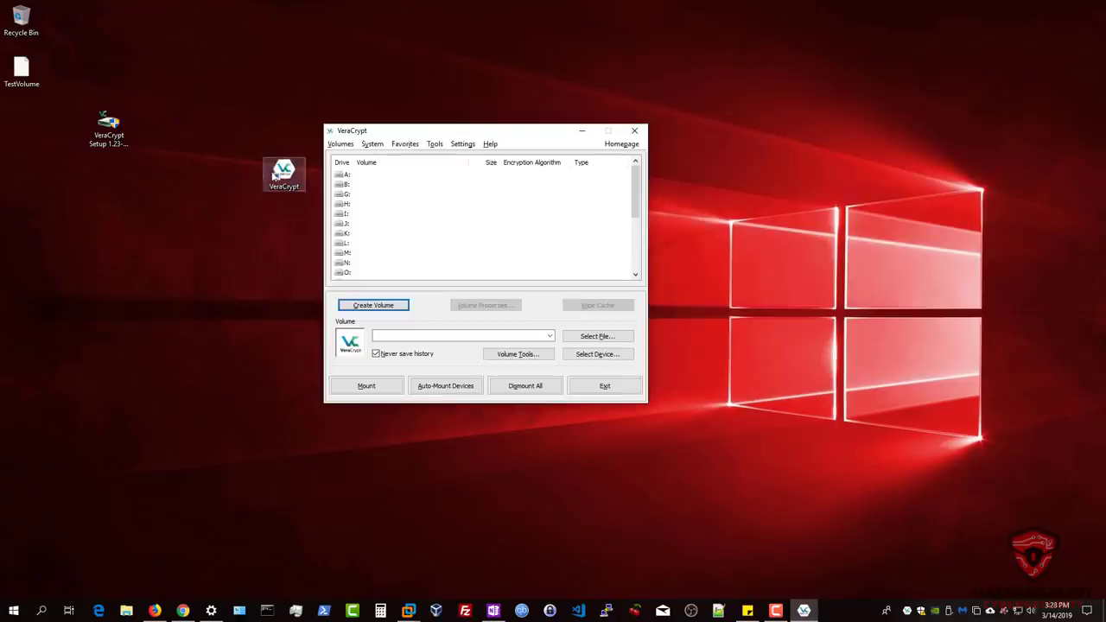
Step: Select the TestVolume file from the Desktop as the volume to mount
drag(281, 172, 85, 168)
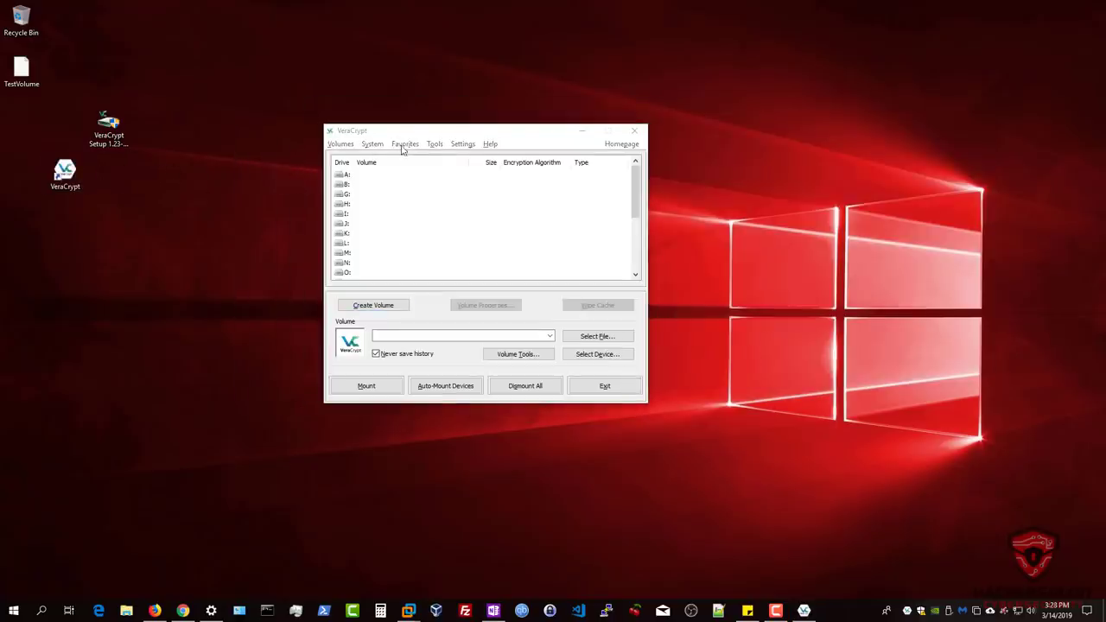
drag(412, 133, 420, 87)
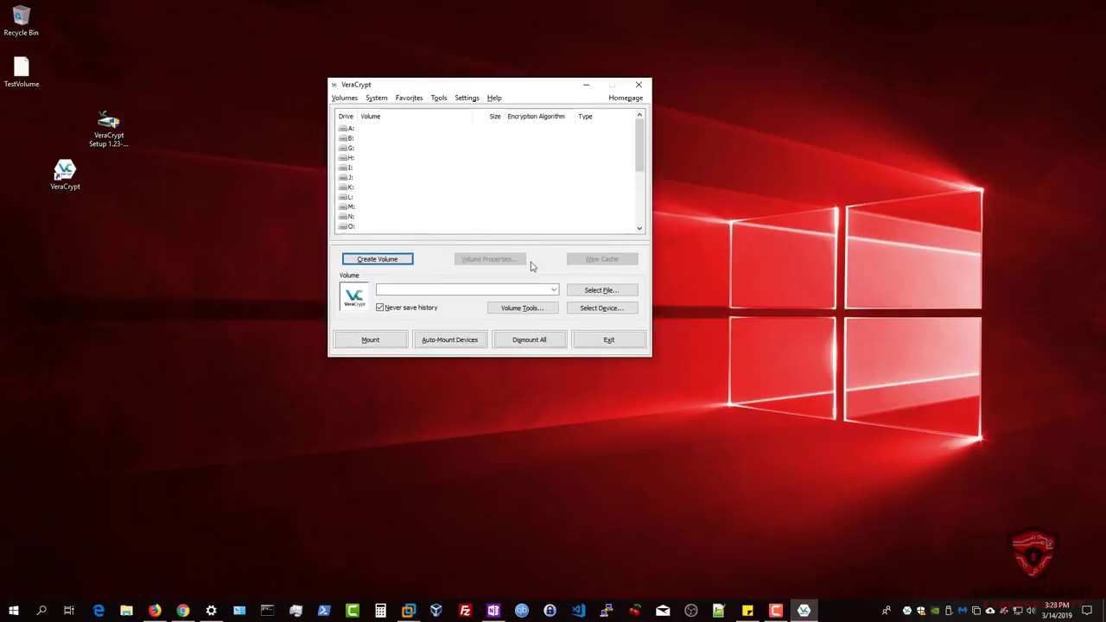
click(595, 289)
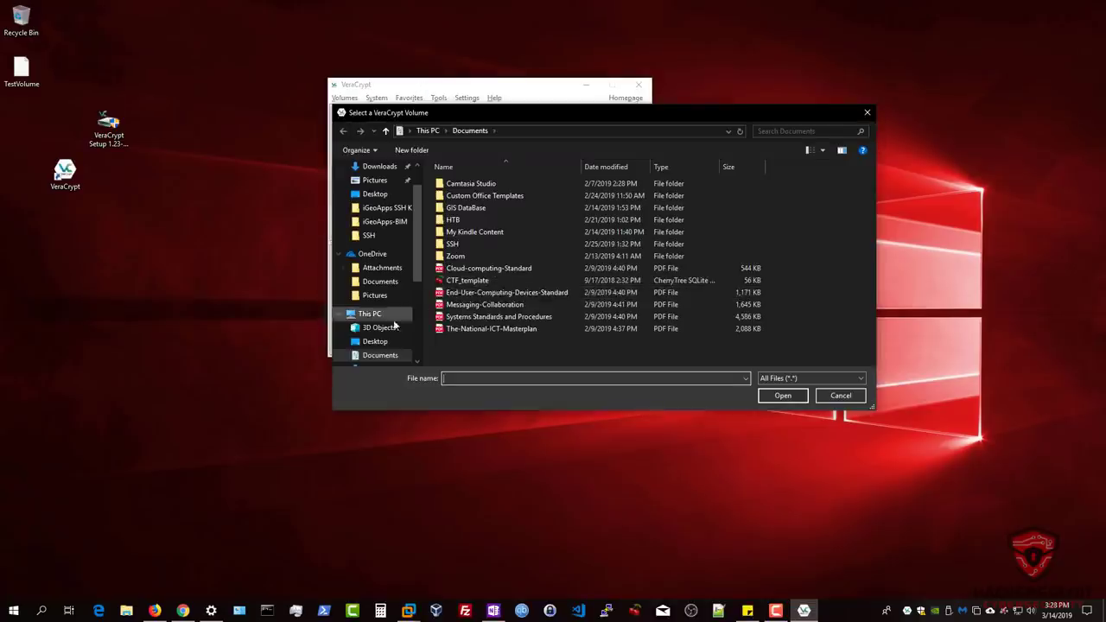
click(375, 341)
click(526, 199)
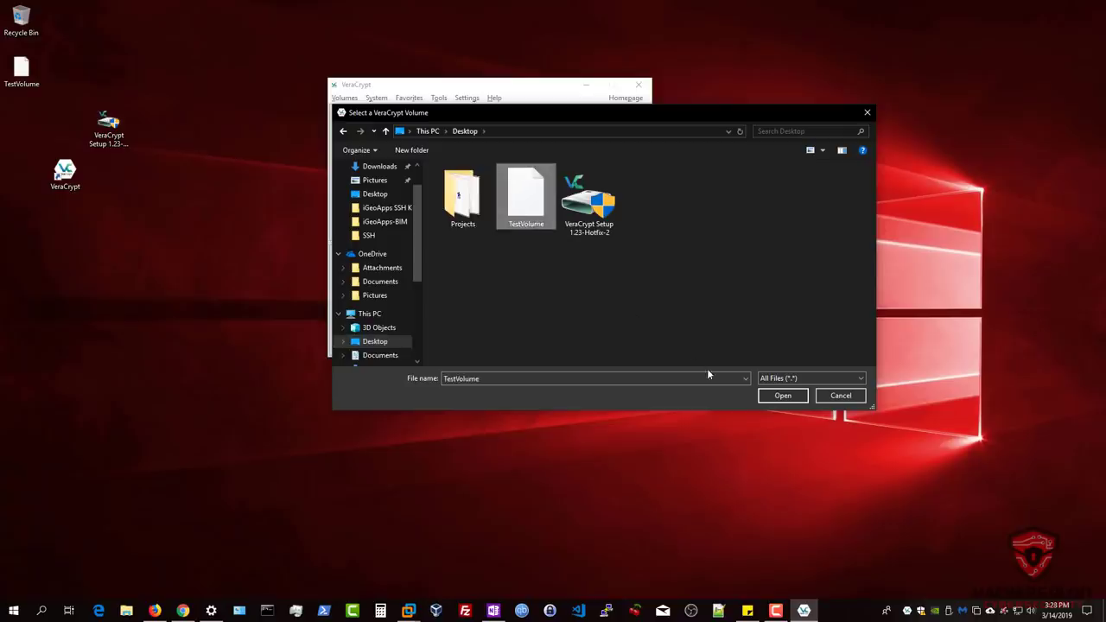
click(782, 396)
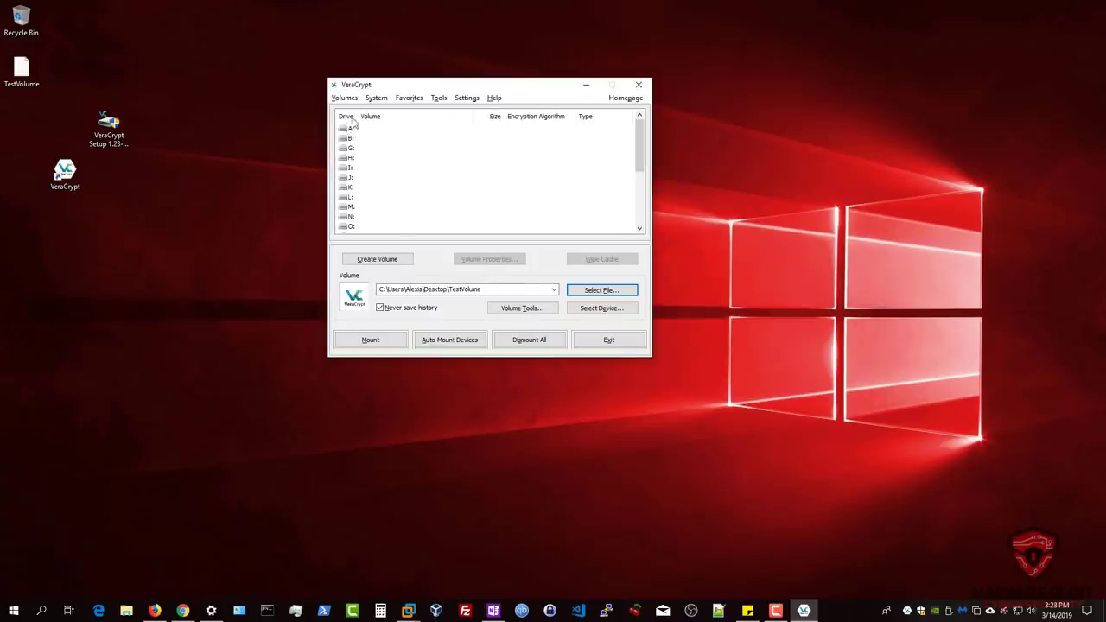
Step: Choose drive letter R: for mounting the container
drag(357, 115, 382, 115)
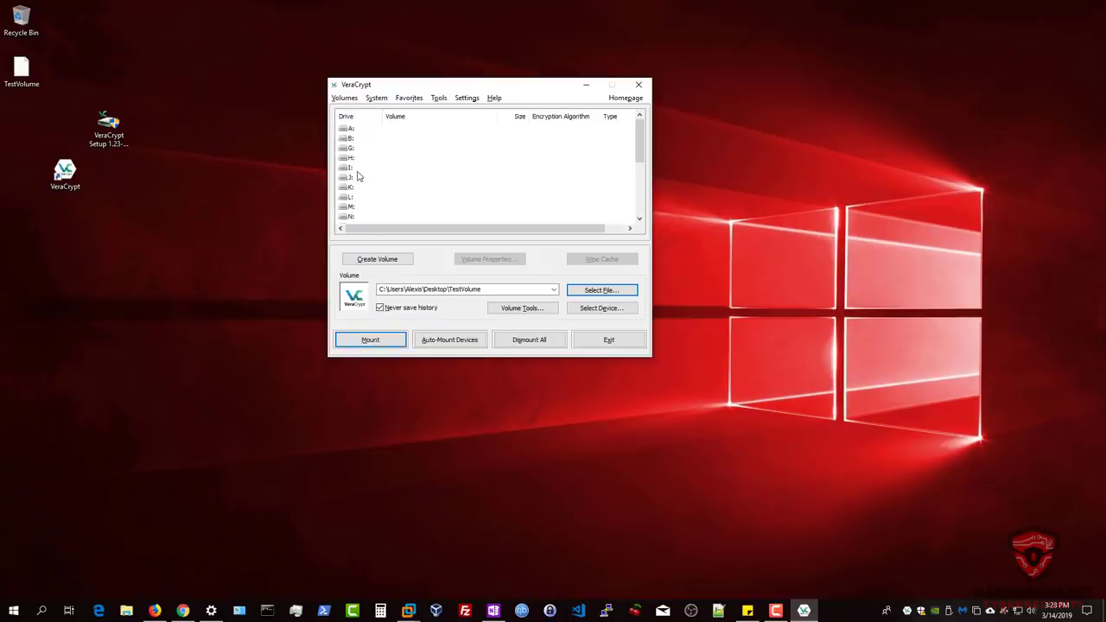
scroll(359, 177, down, 5)
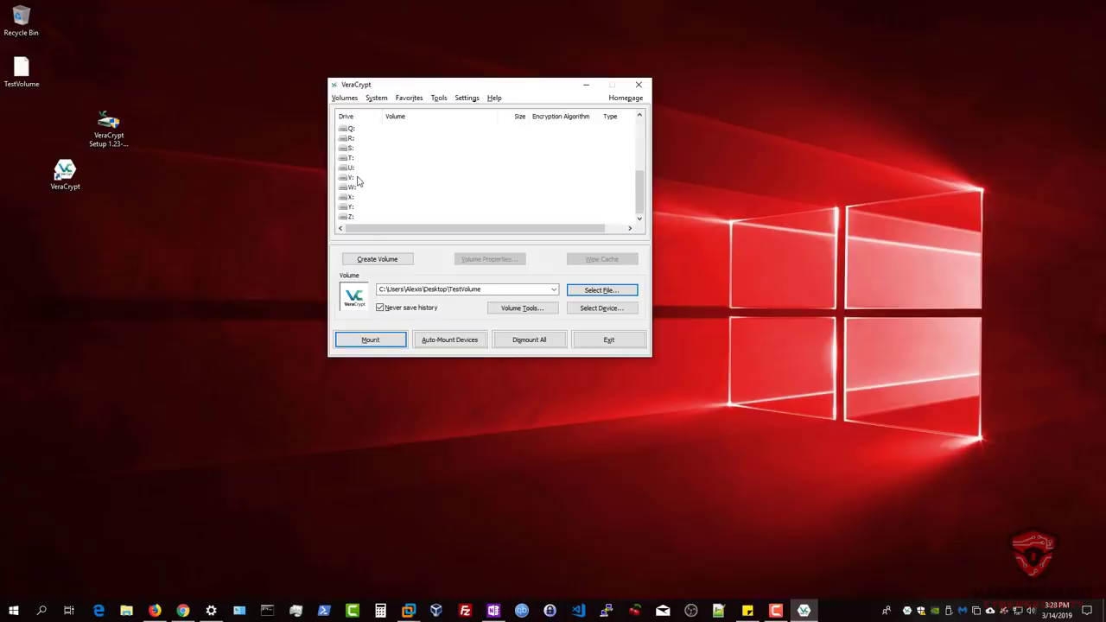
click(347, 139)
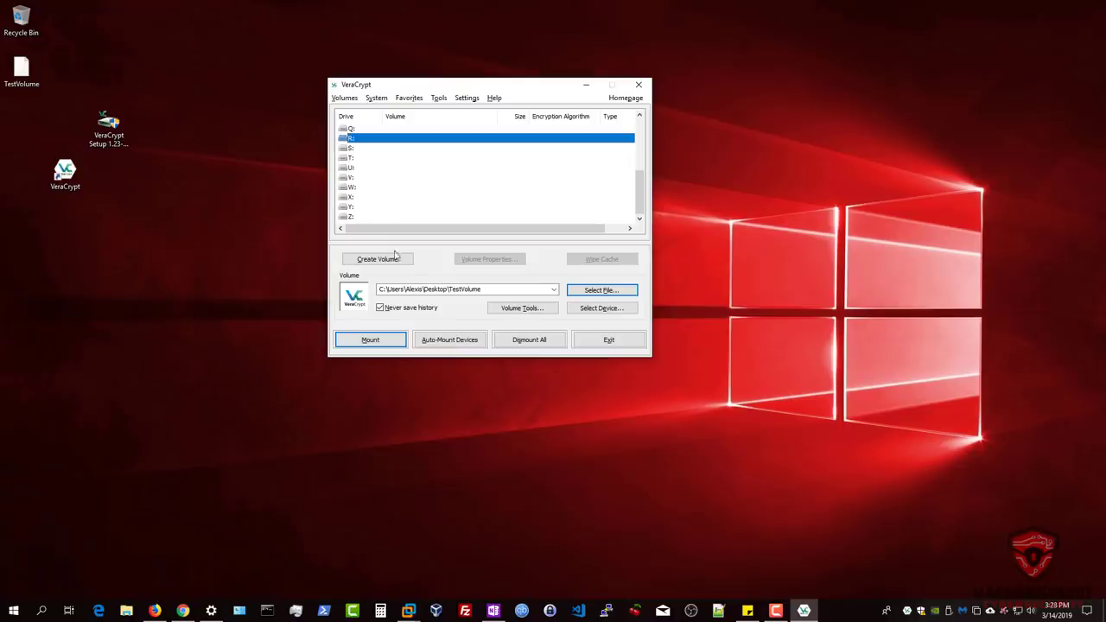
Step: Mount TestVolume on R: by entering its password, giving a 99 MB AES volume
click(388, 339)
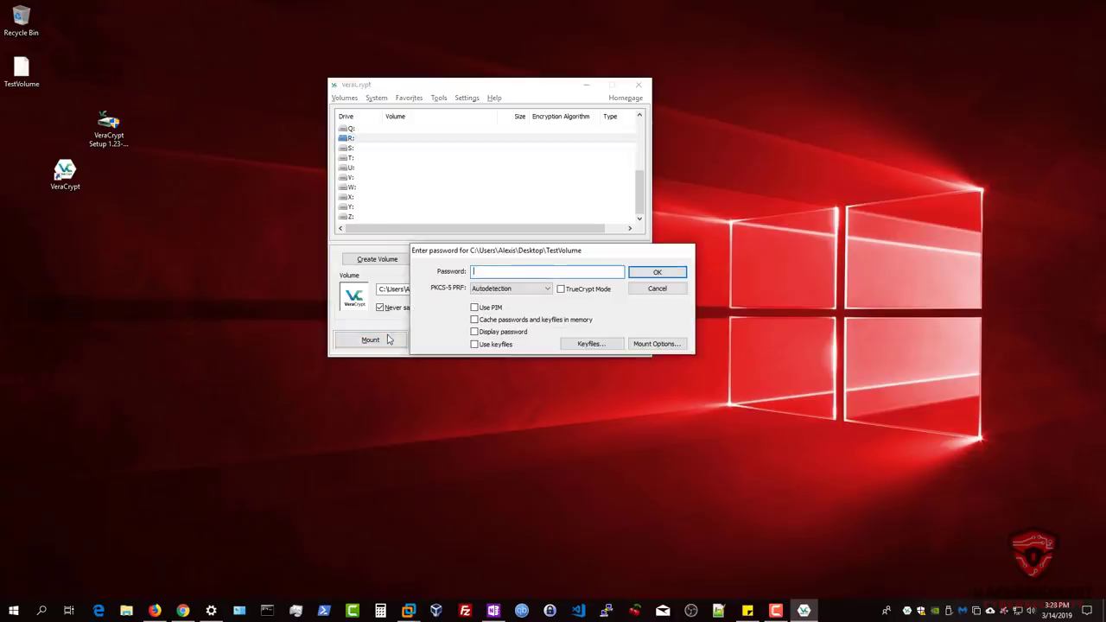
text(••••••••••)
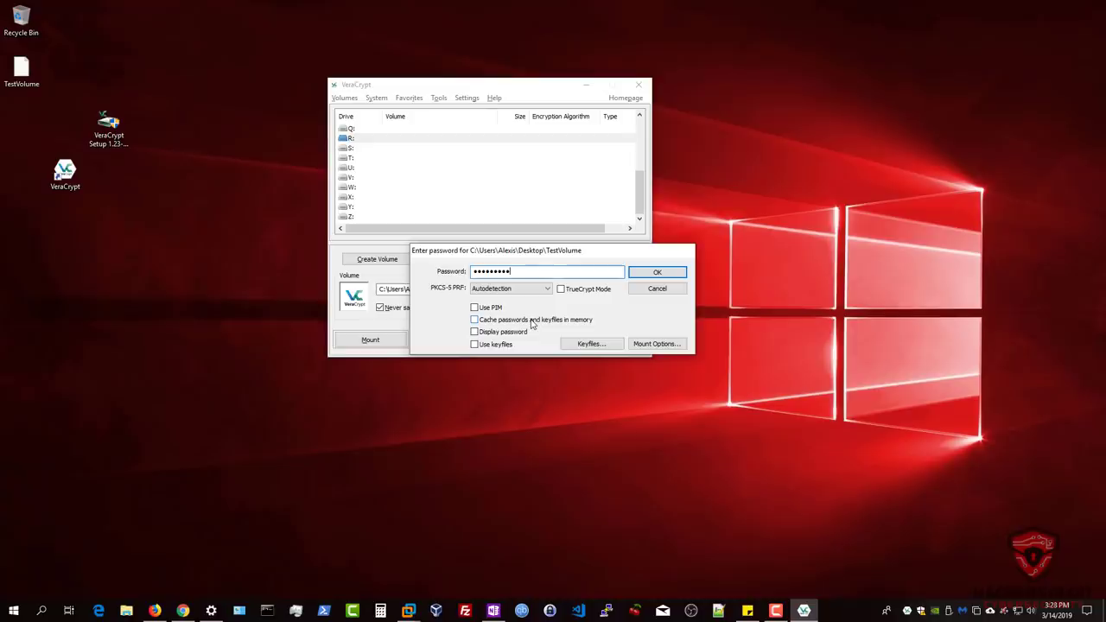
click(654, 274)
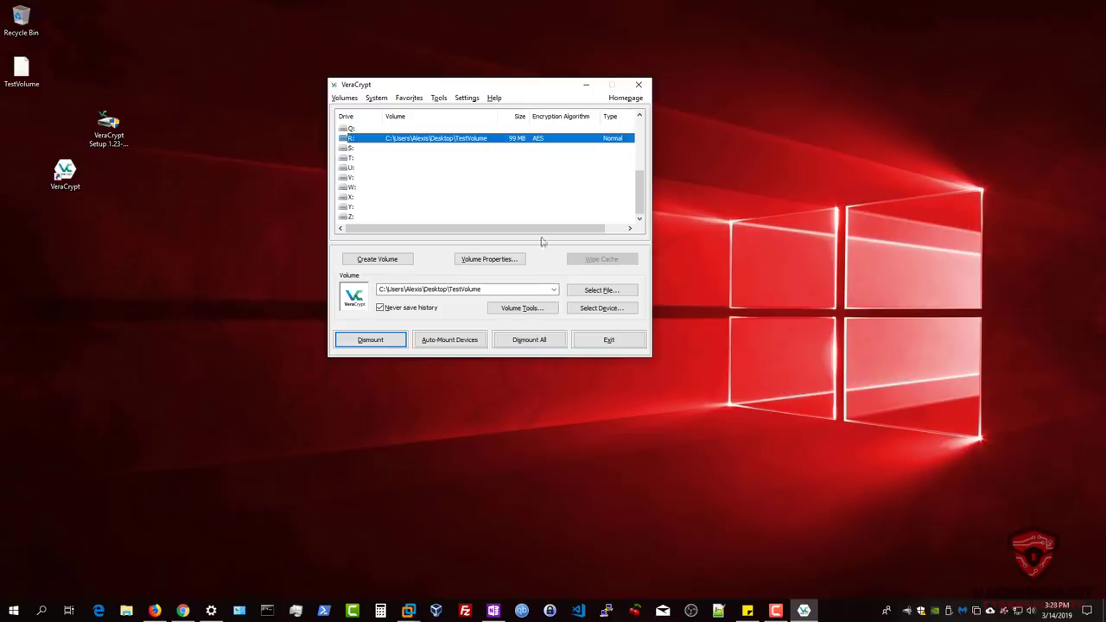
drag(534, 88, 623, 87)
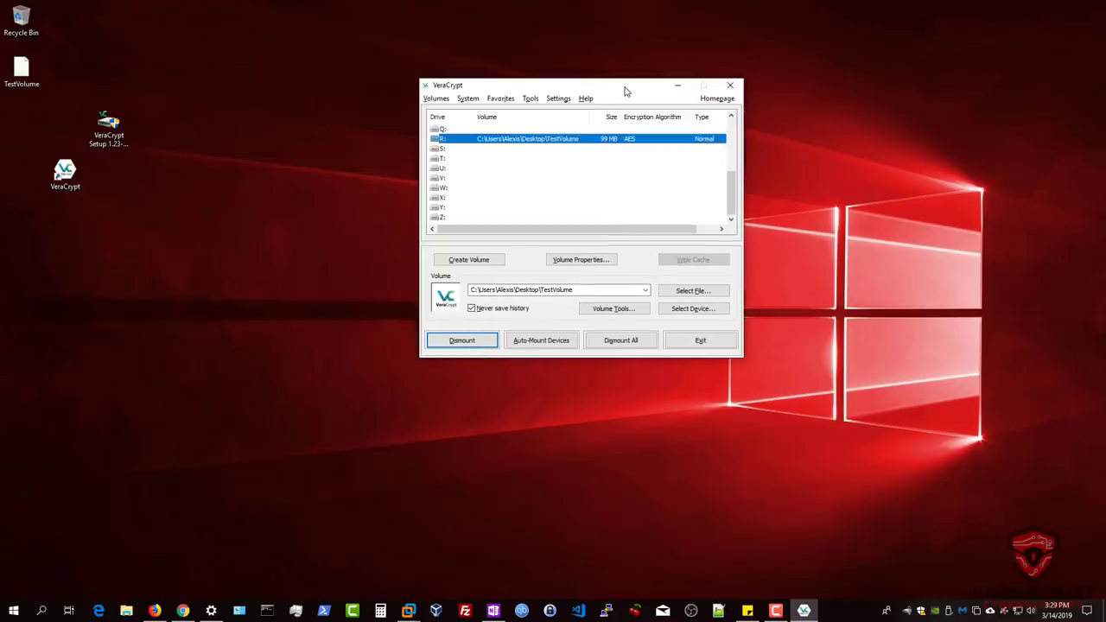
double_click(503, 139)
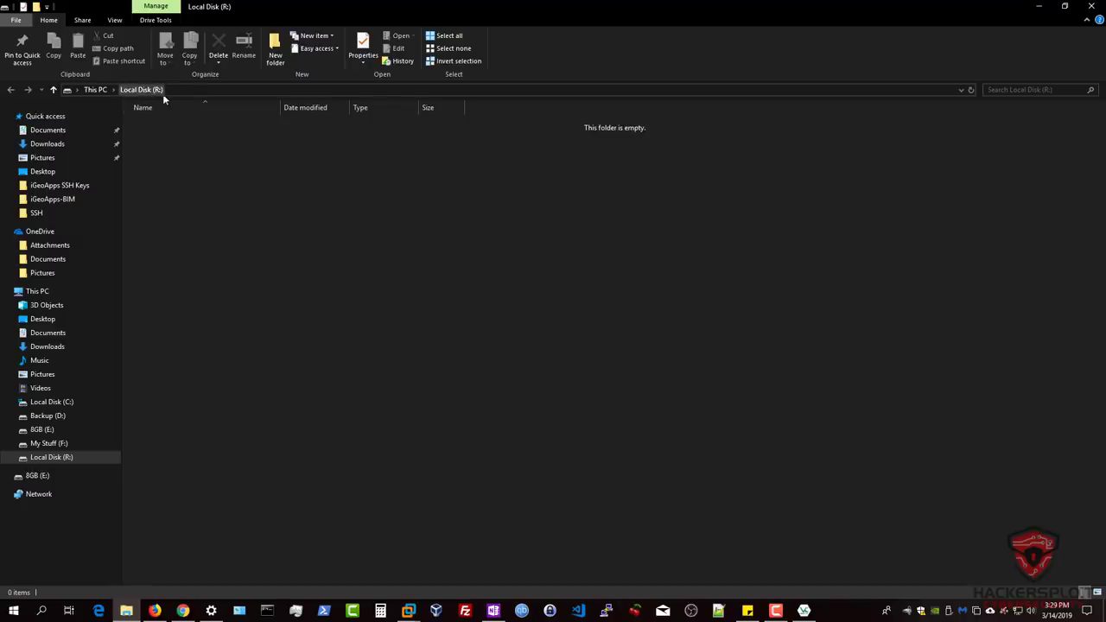
right_click(502, 343)
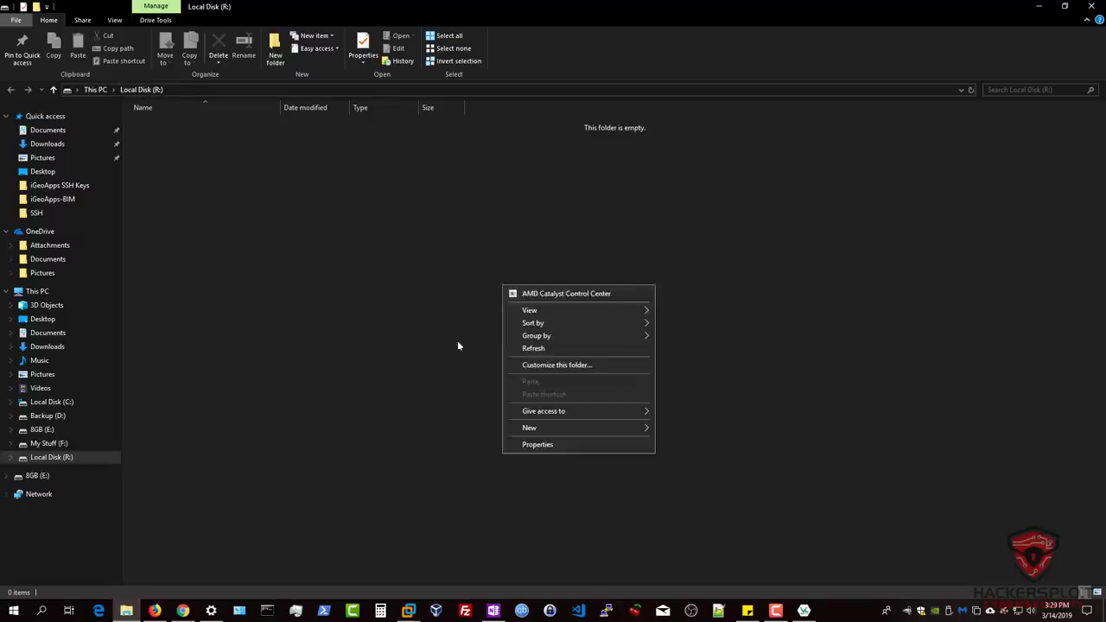
click(458, 345)
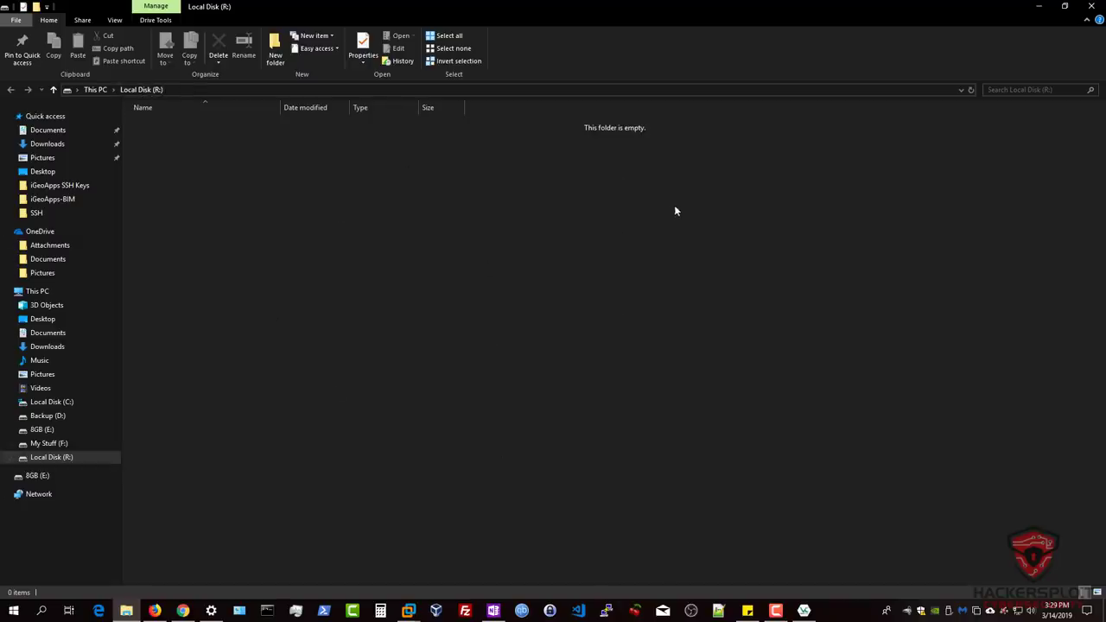
click(1039, 6)
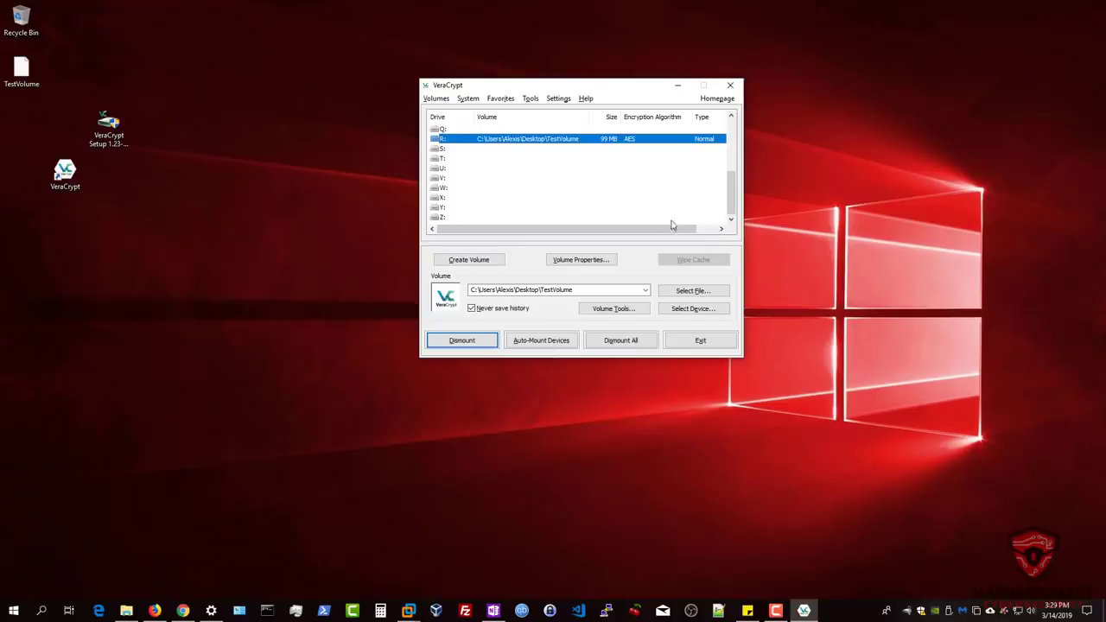
Step: Start Create Volume, agree to resume scheduled encryption, and choose 'No, do not prompt me' again
drag(621, 85, 569, 88)
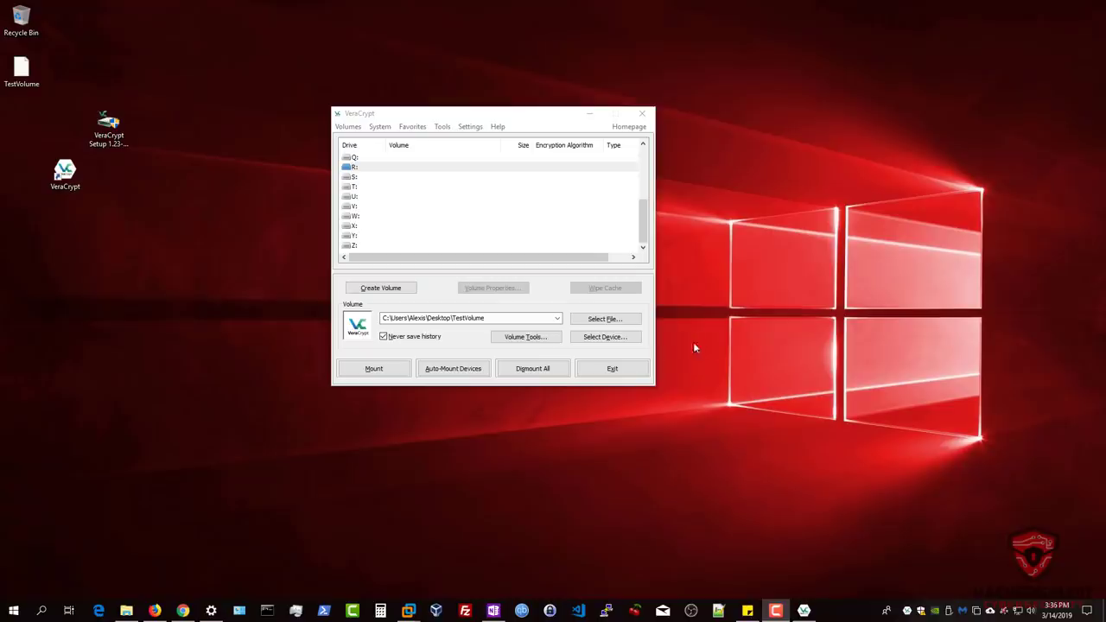
click(394, 289)
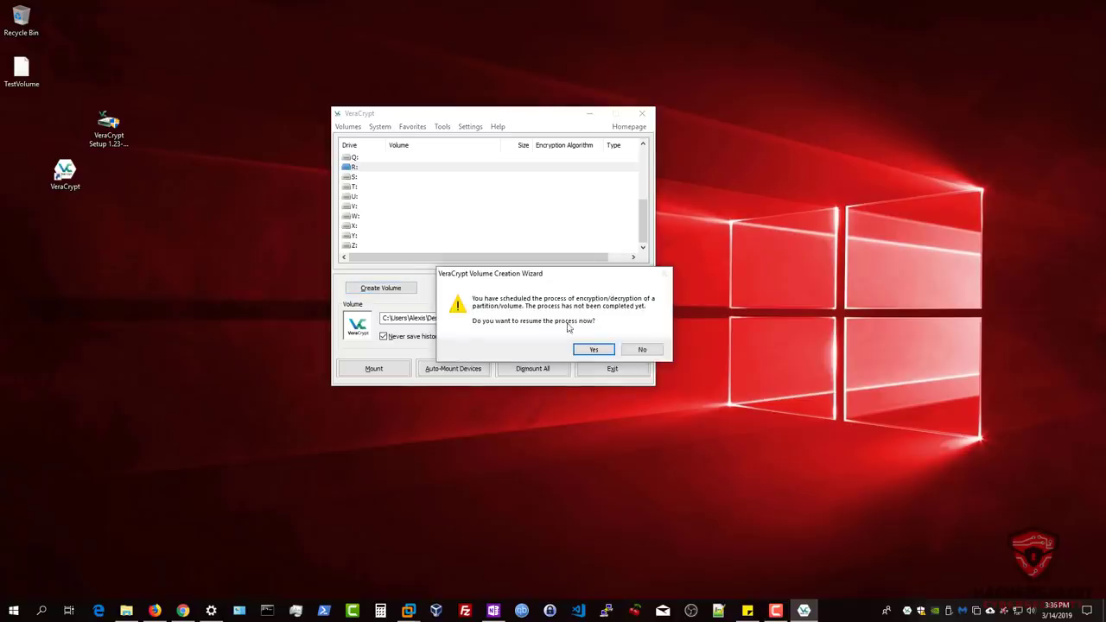
click(602, 351)
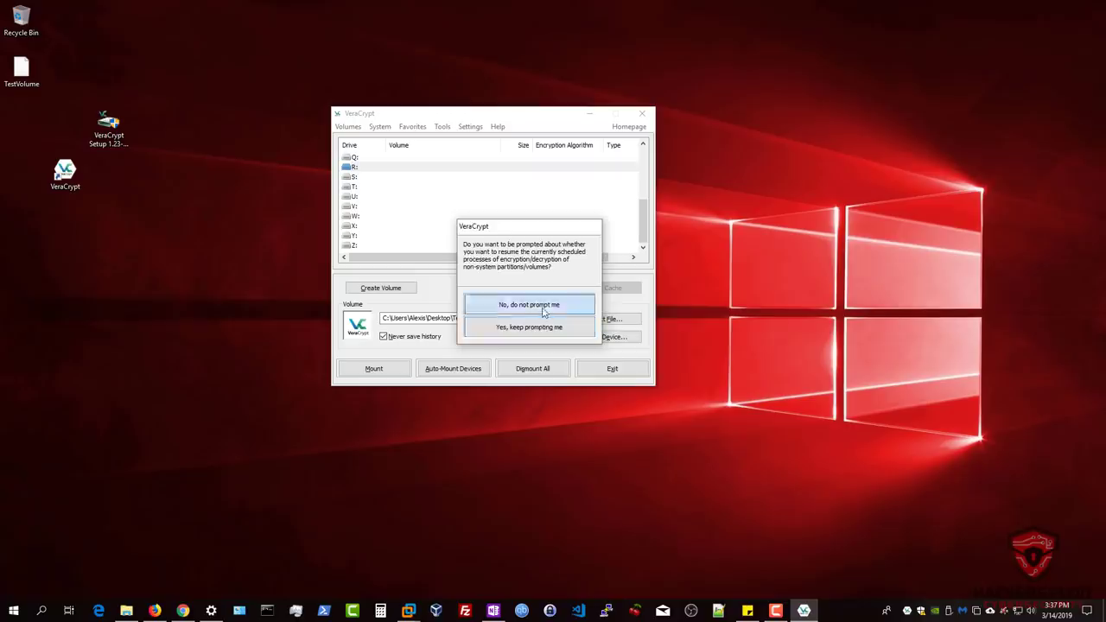
click(544, 308)
click(644, 354)
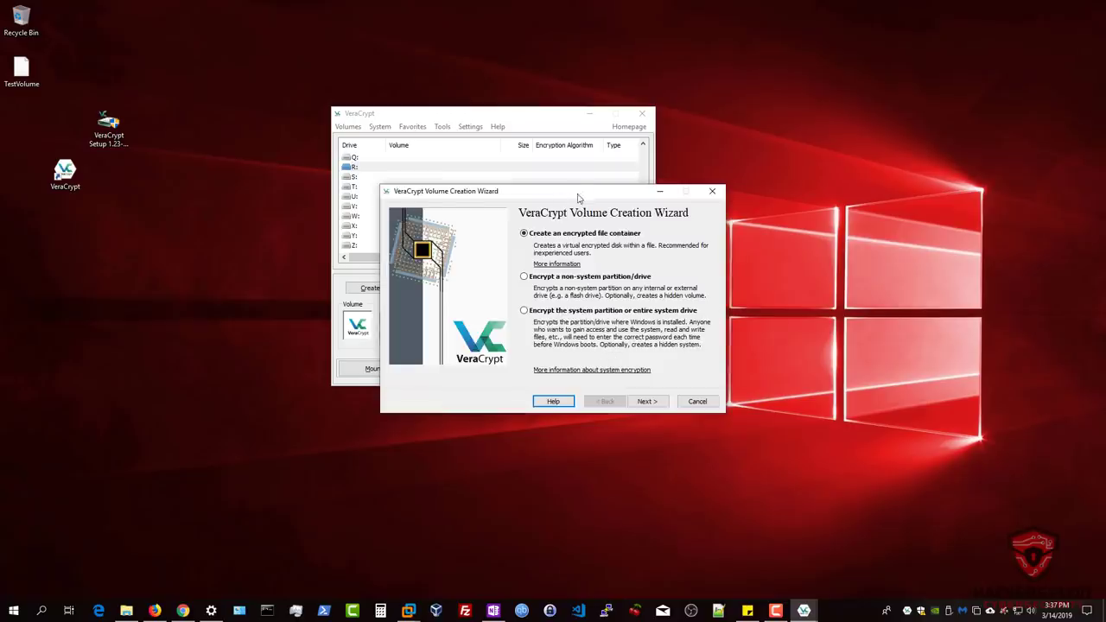
Step: Choose 'Encrypt a non-system partition/drive', grant admin rights, and keep Standard VeraCrypt volume
drag(578, 198, 499, 187)
drag(585, 117, 926, 144)
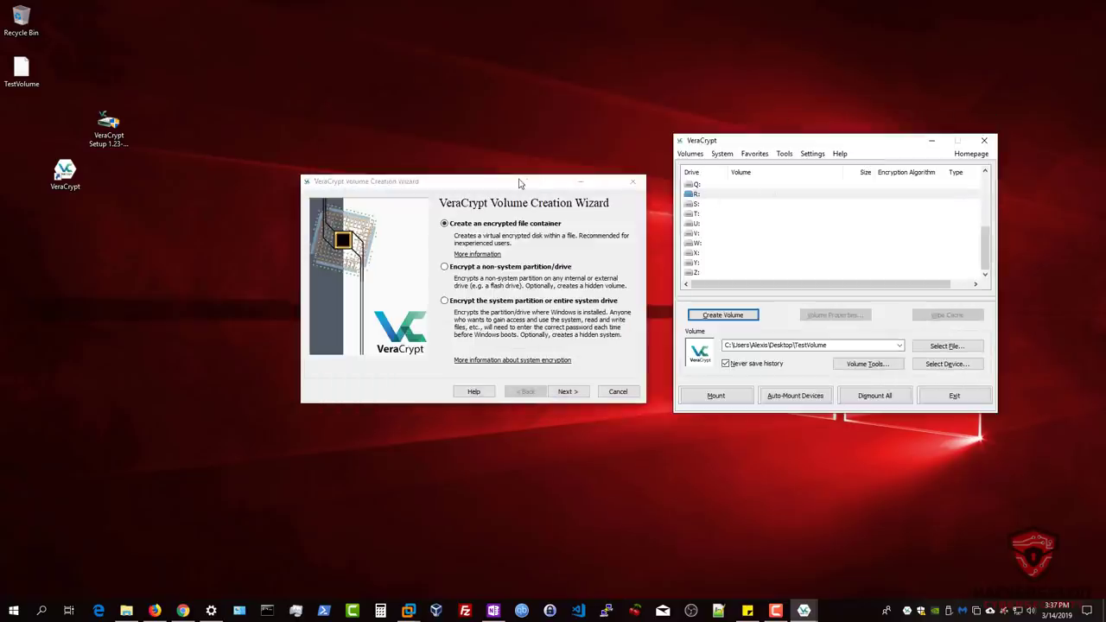
drag(521, 182, 516, 160)
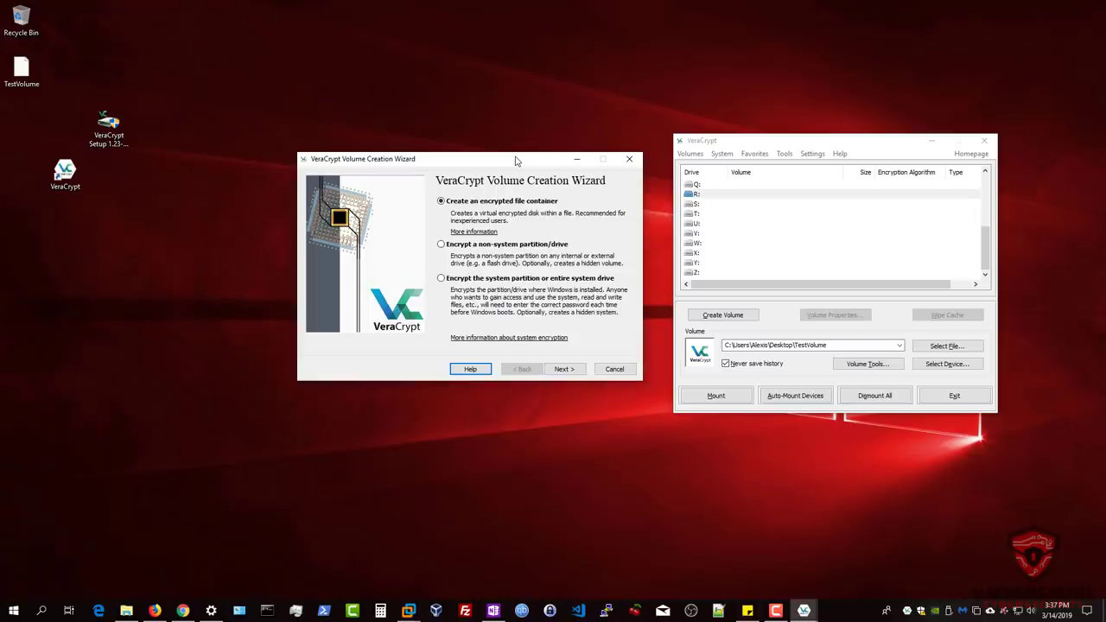
click(490, 248)
click(576, 370)
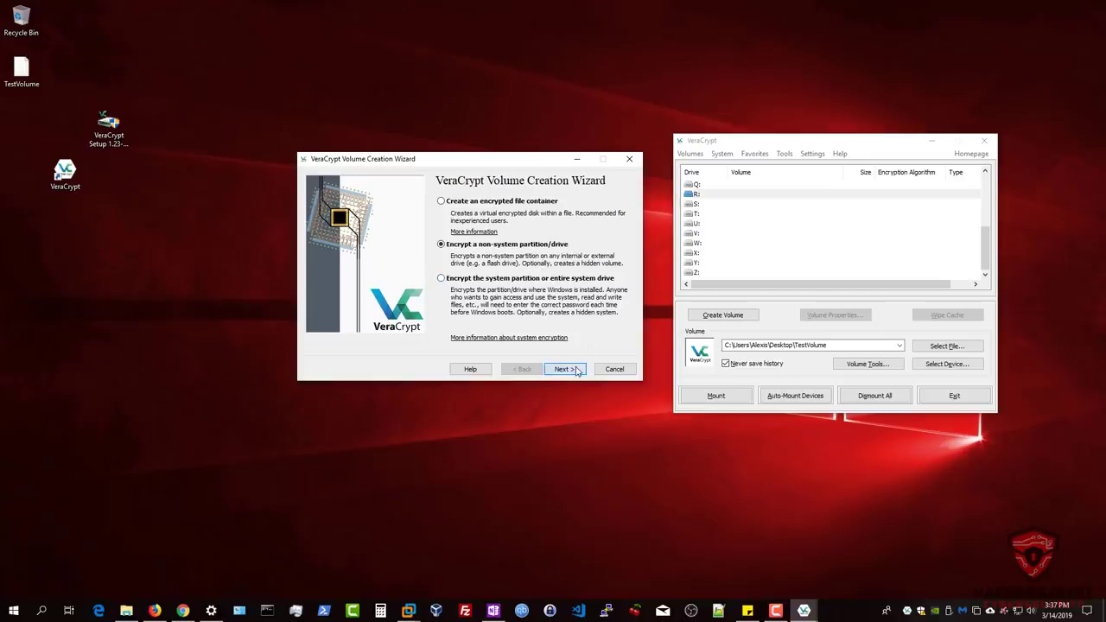
click(411, 341)
drag(567, 198, 506, 150)
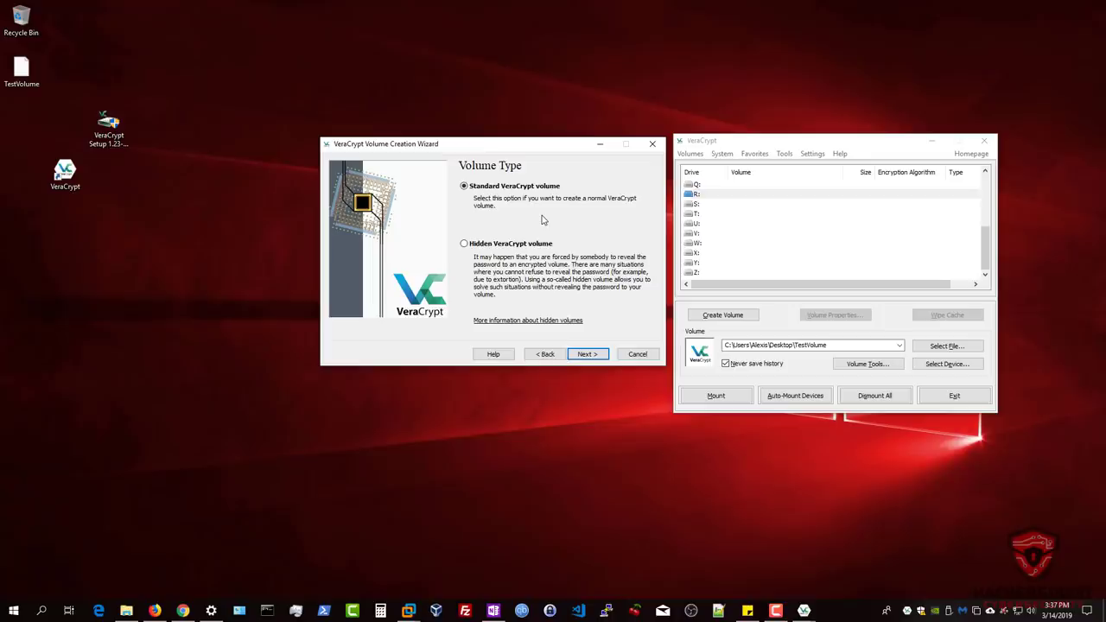
Step: Pick the 7.5 GB removable partition \Device\Harddisk2\Partition1 (E:) in the device list
click(586, 355)
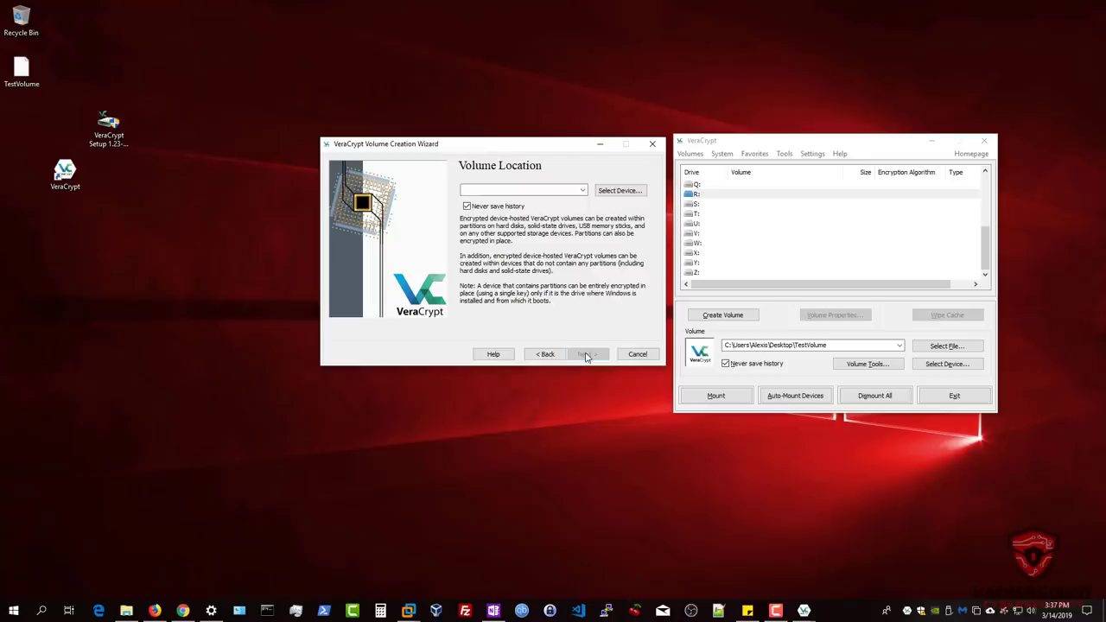
click(629, 191)
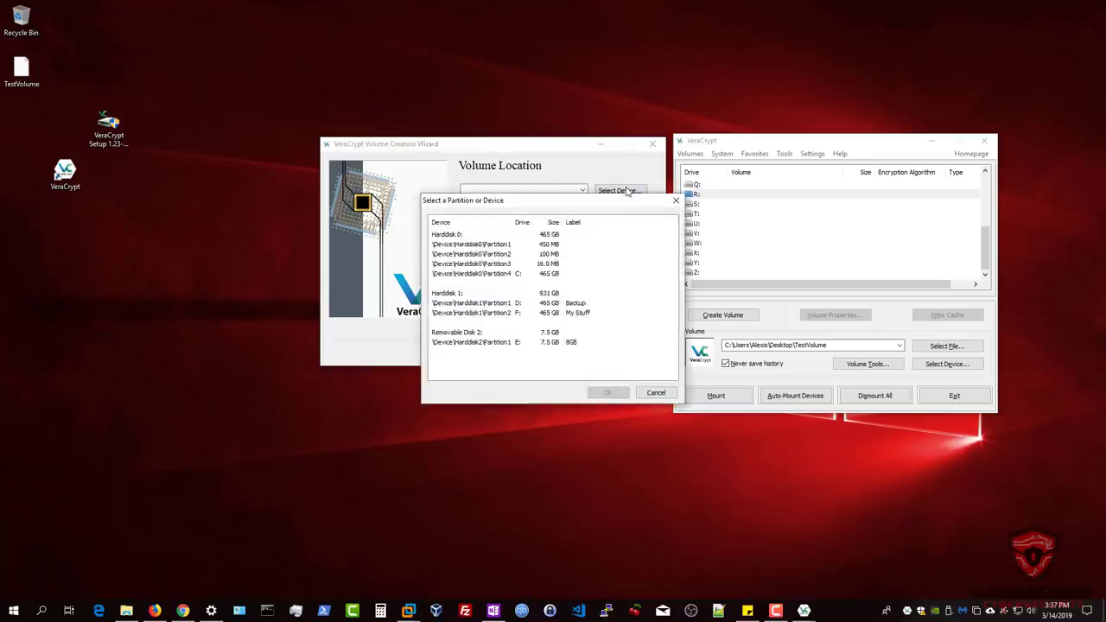
click(525, 344)
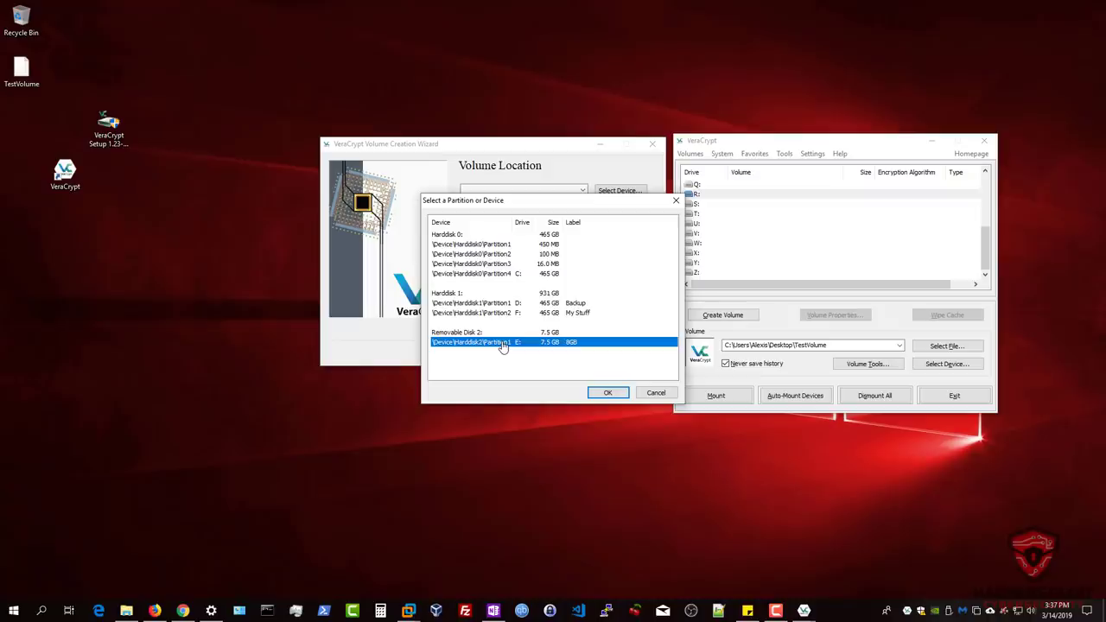
Step: Confirm \Device\Harddisk2\Partition1 as the location and verify in File Explorer that 8GB (E:) is empty
click(609, 392)
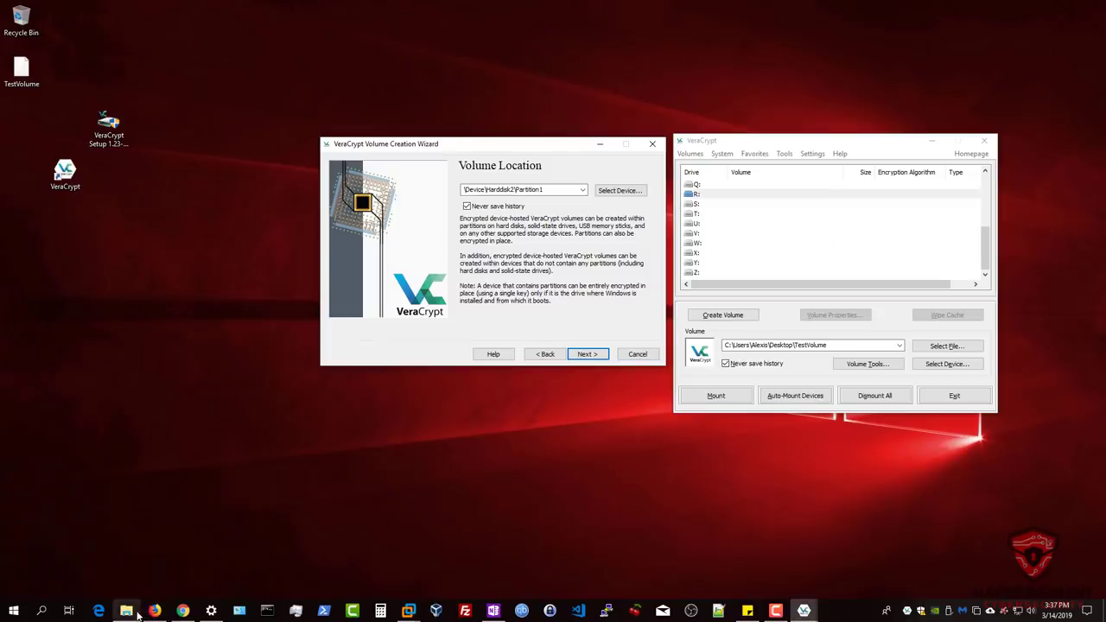
click(136, 612)
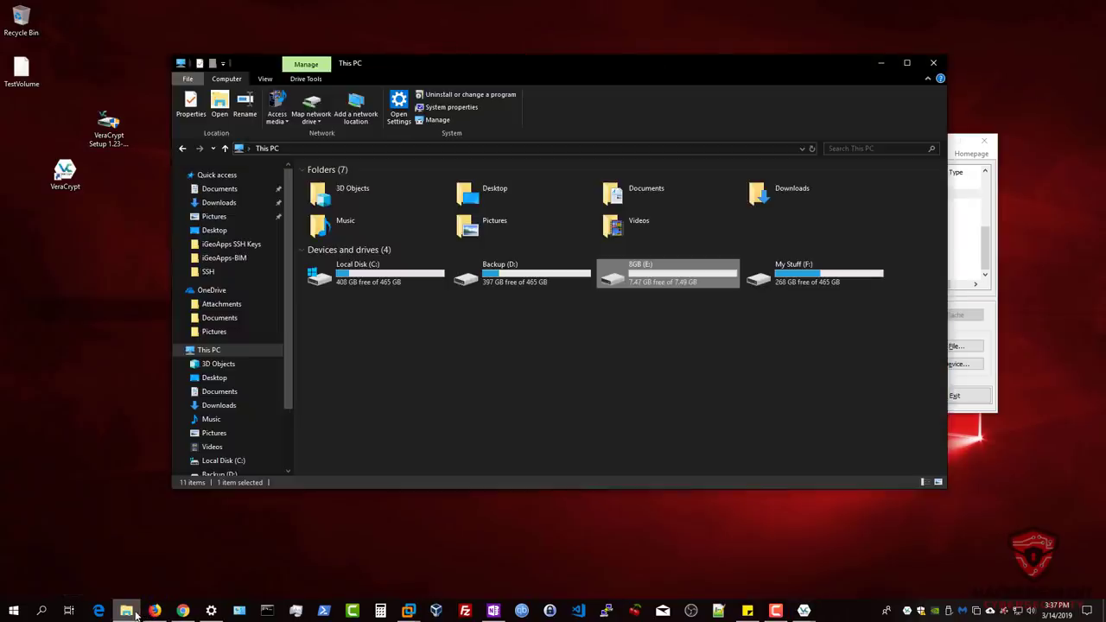
double_click(598, 278)
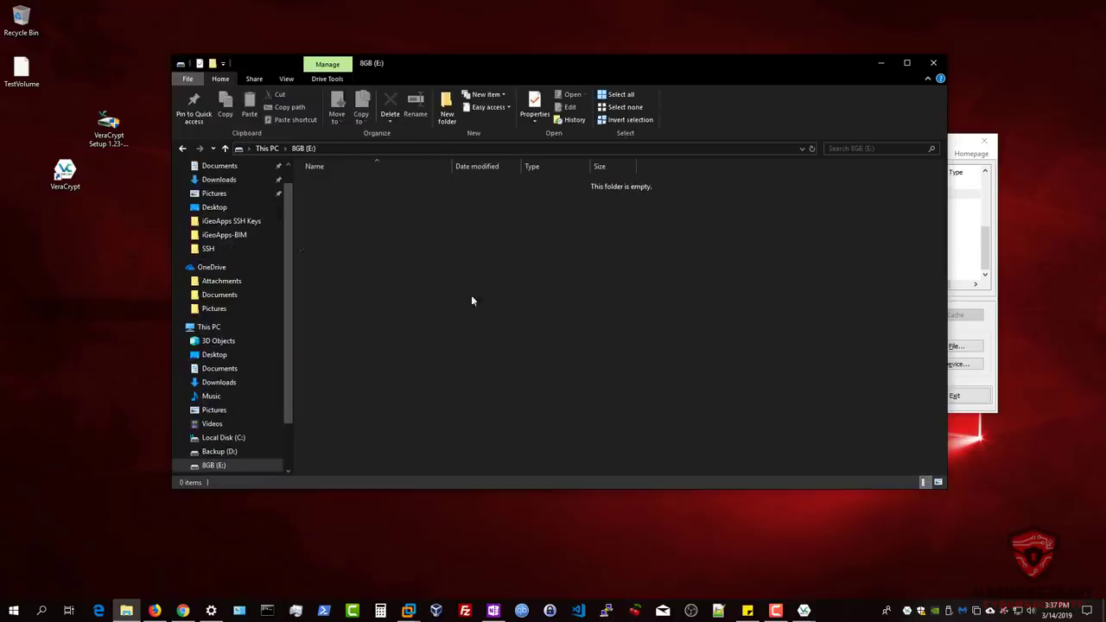
click(880, 63)
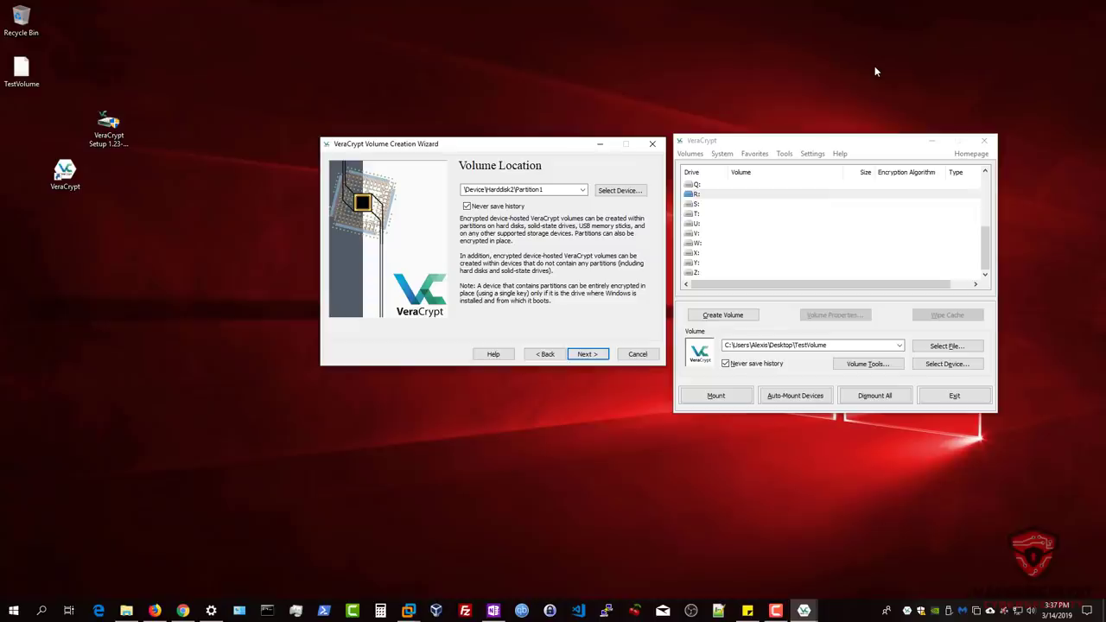
Step: Pick 'Create encrypted volume and format it' as the partition's volume creation mode
click(587, 354)
drag(535, 147, 536, 142)
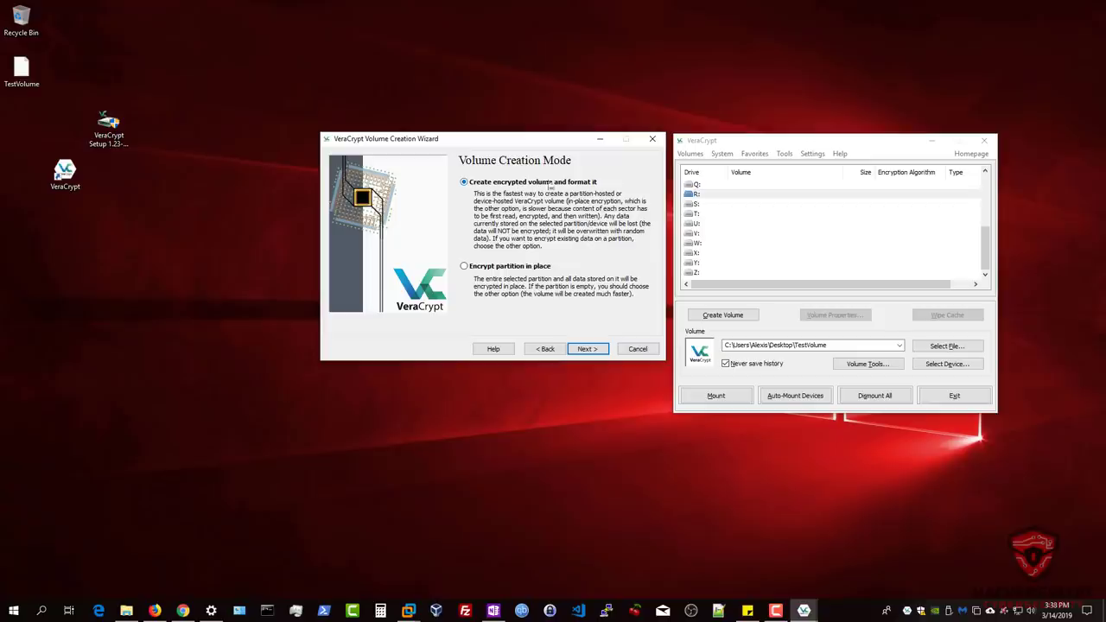
drag(574, 145, 578, 147)
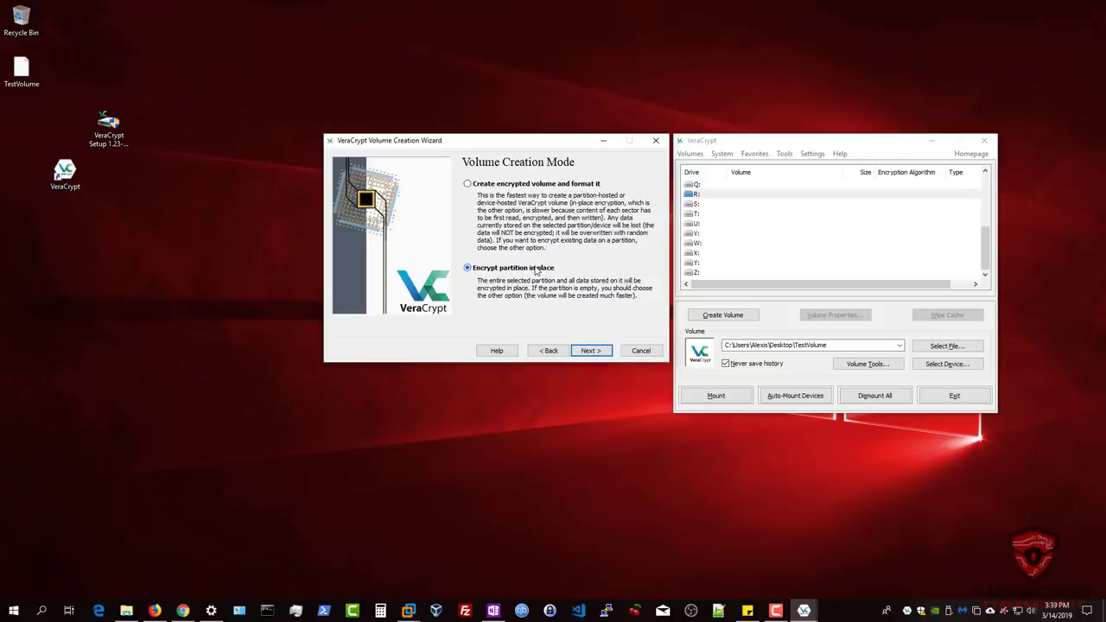
click(541, 184)
Step: Keep AES encryption, change the hash algorithm from SHA-512 to SHA-256, and continue
click(599, 350)
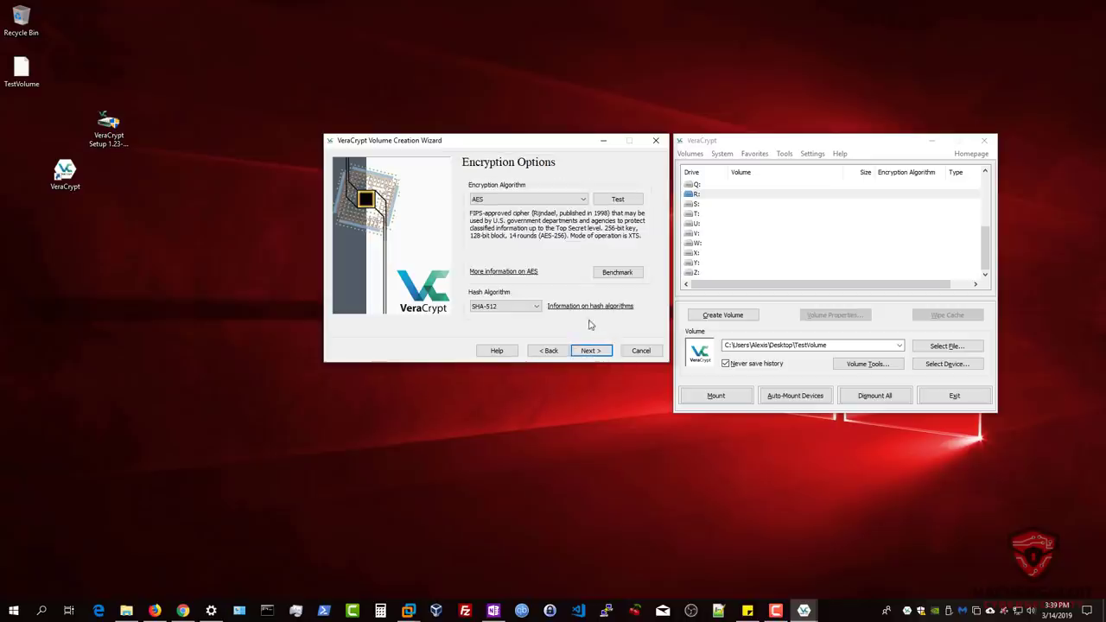
click(536, 306)
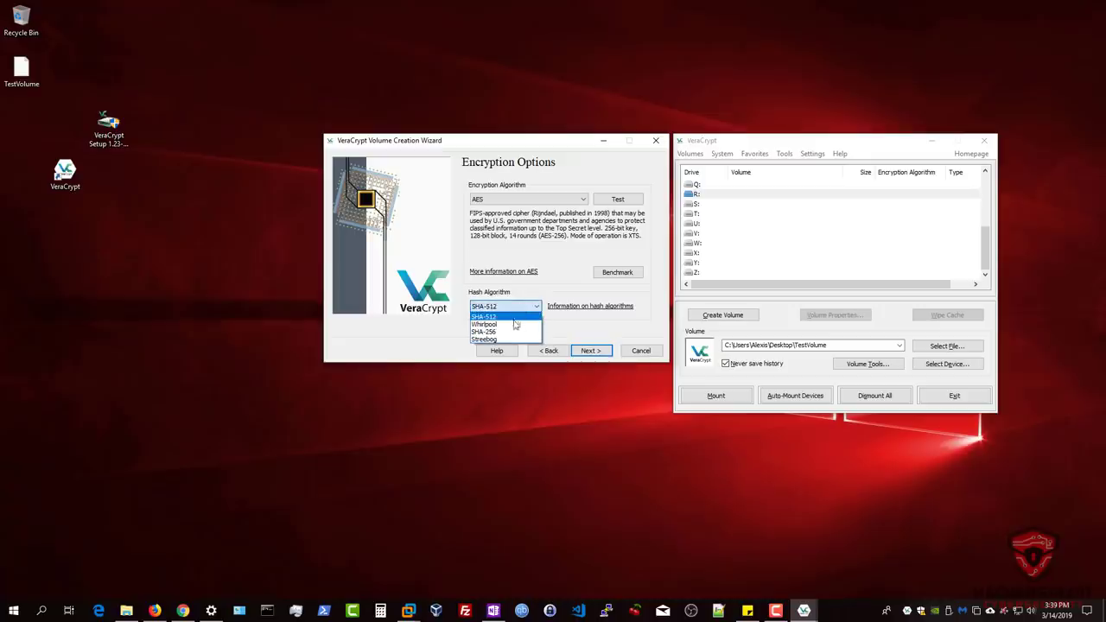
click(558, 269)
click(506, 306)
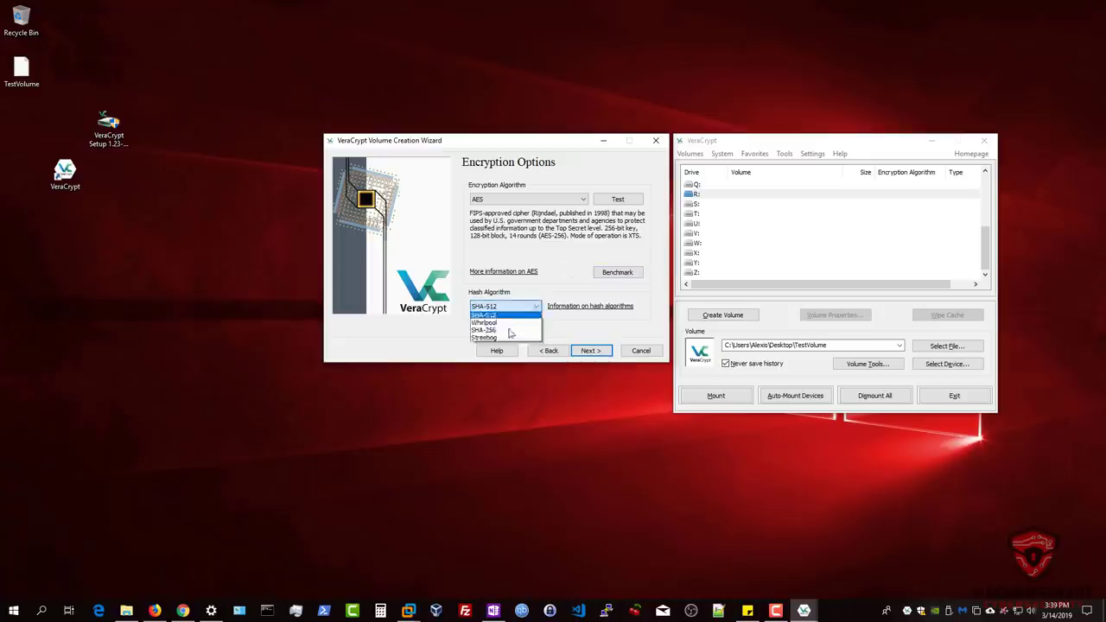
click(495, 332)
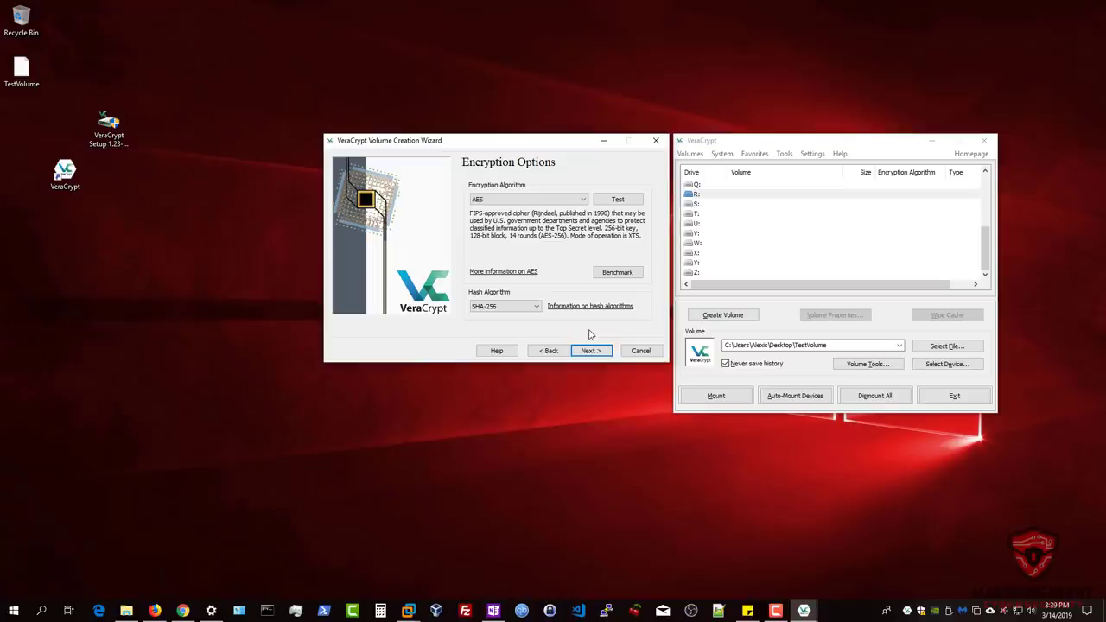
click(590, 350)
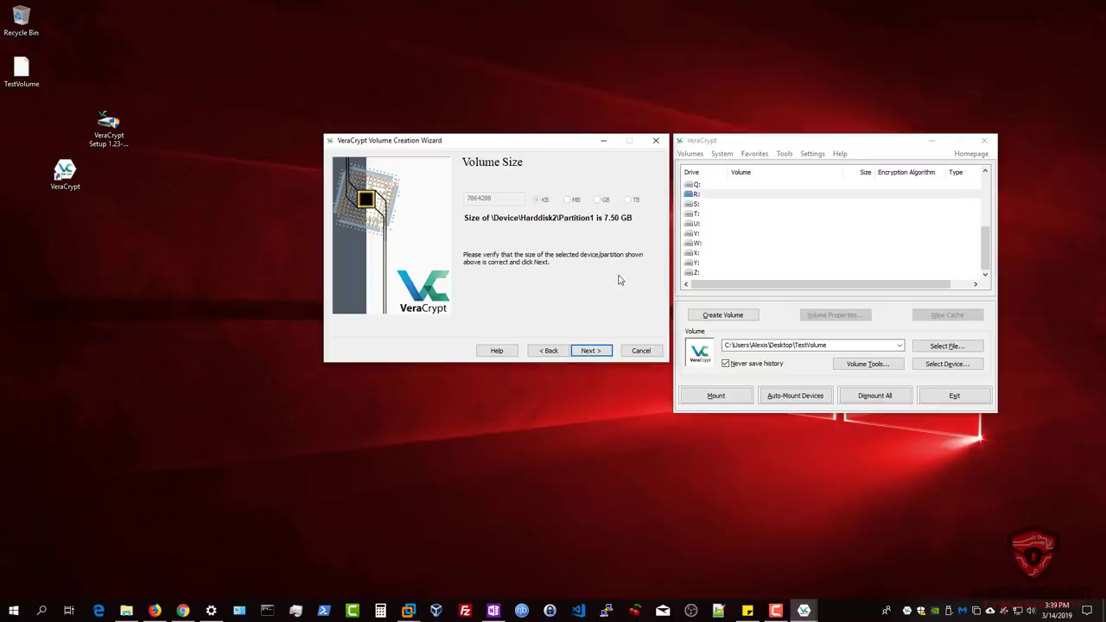
Step: Accept the 7.50 GB size, enter and confirm the volume password, and accept the short-password warning
click(590, 349)
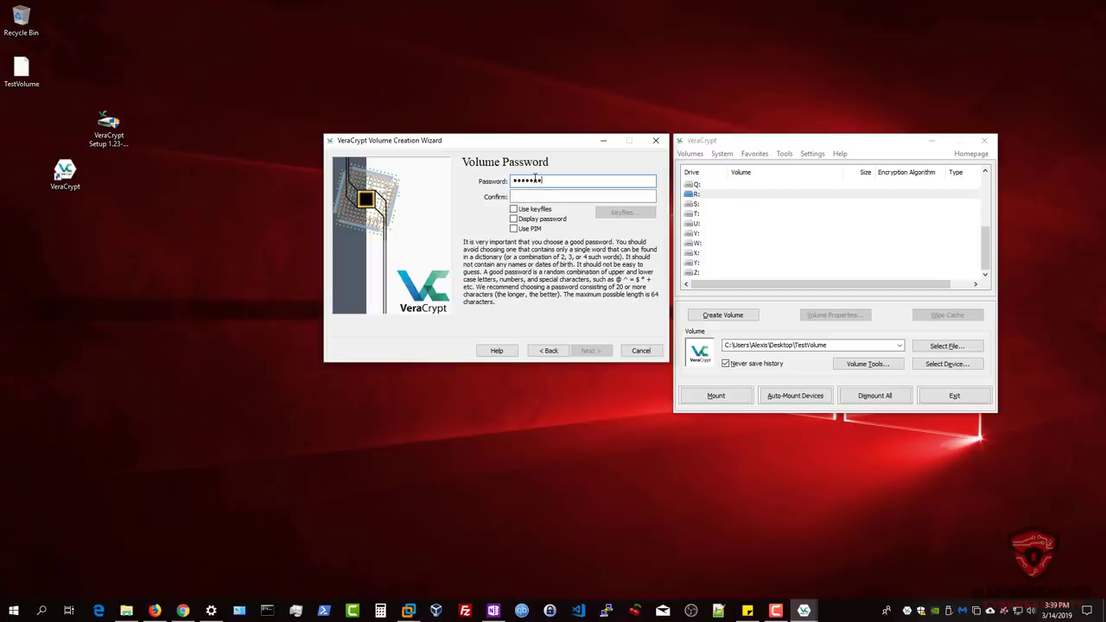
key(Tab)
text(*********)
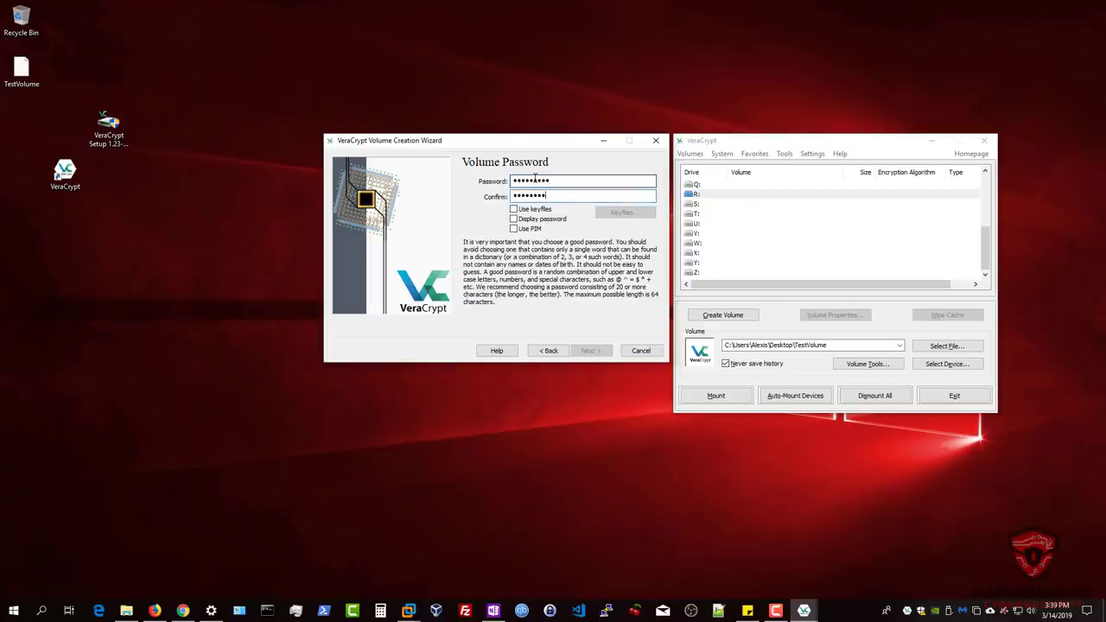
click(590, 350)
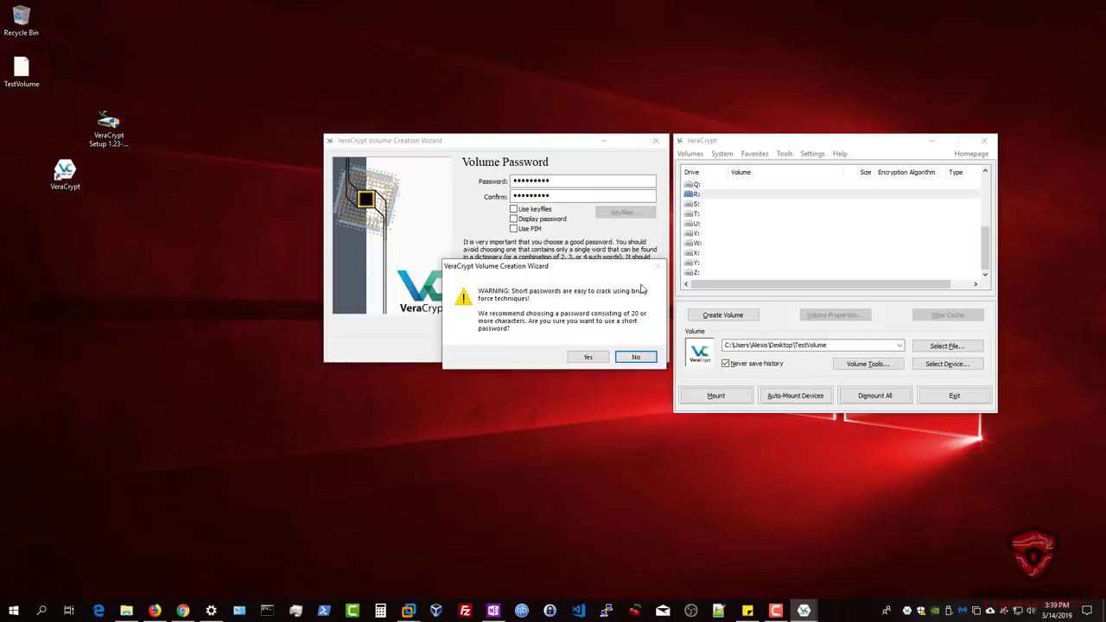
click(588, 357)
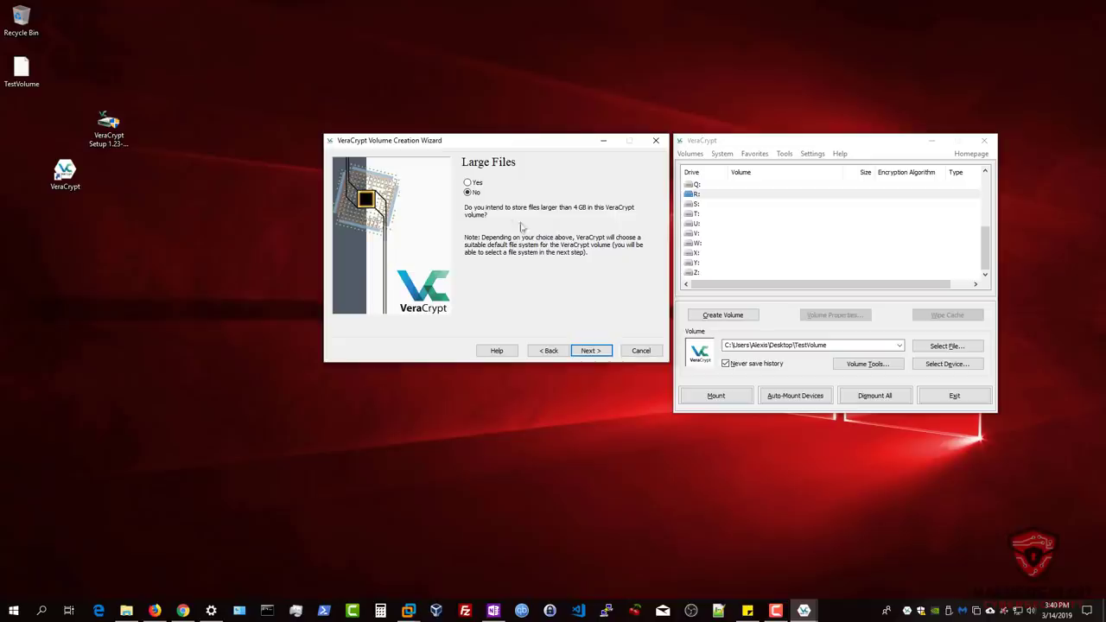
Step: Keep large files at No, choose NTFS as the file system, and start the format
click(591, 353)
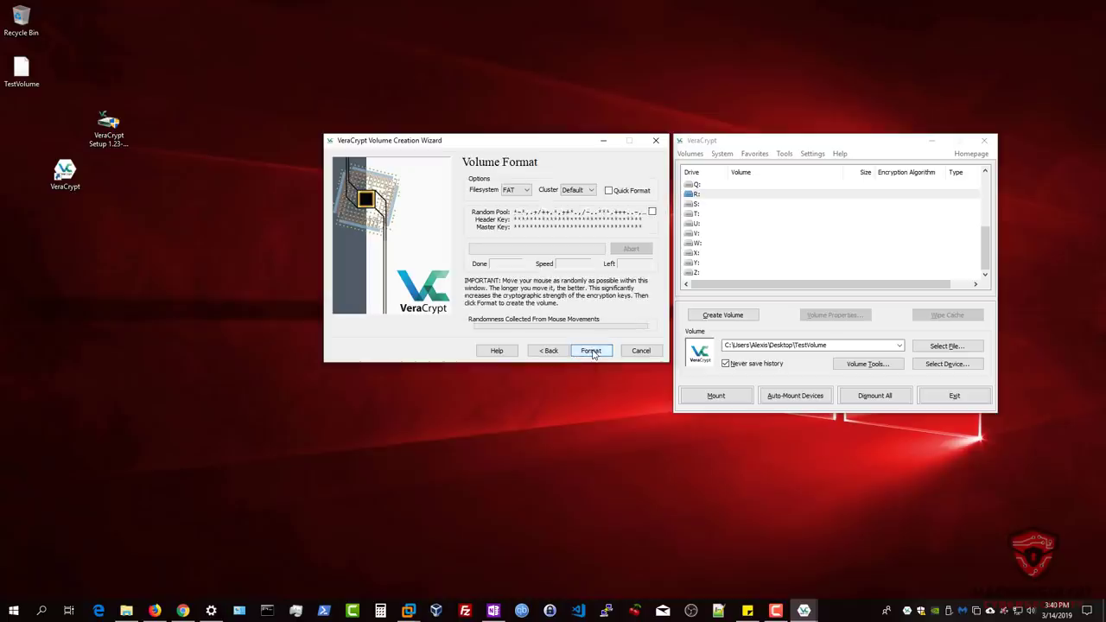
click(516, 190)
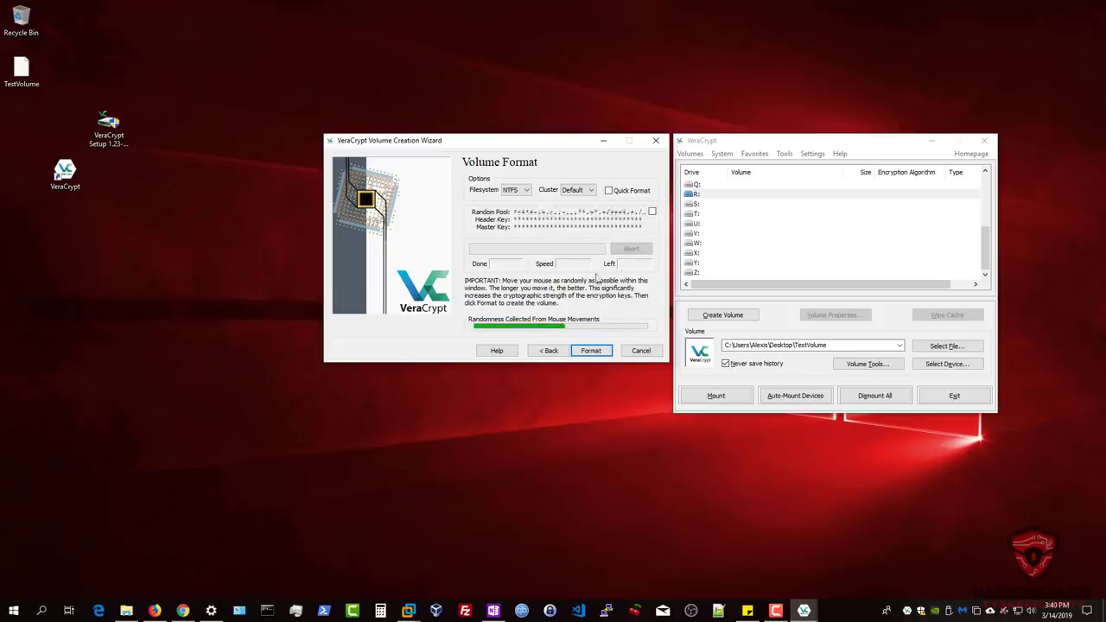
click(594, 351)
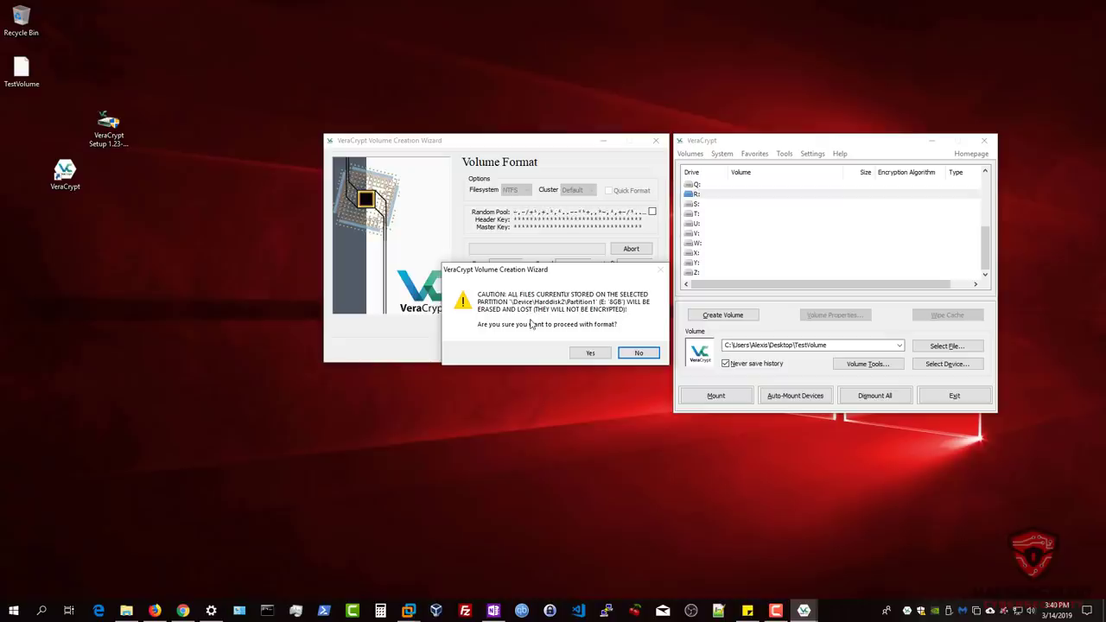
Step: Confirm erasing the partition so formatting begins
click(590, 353)
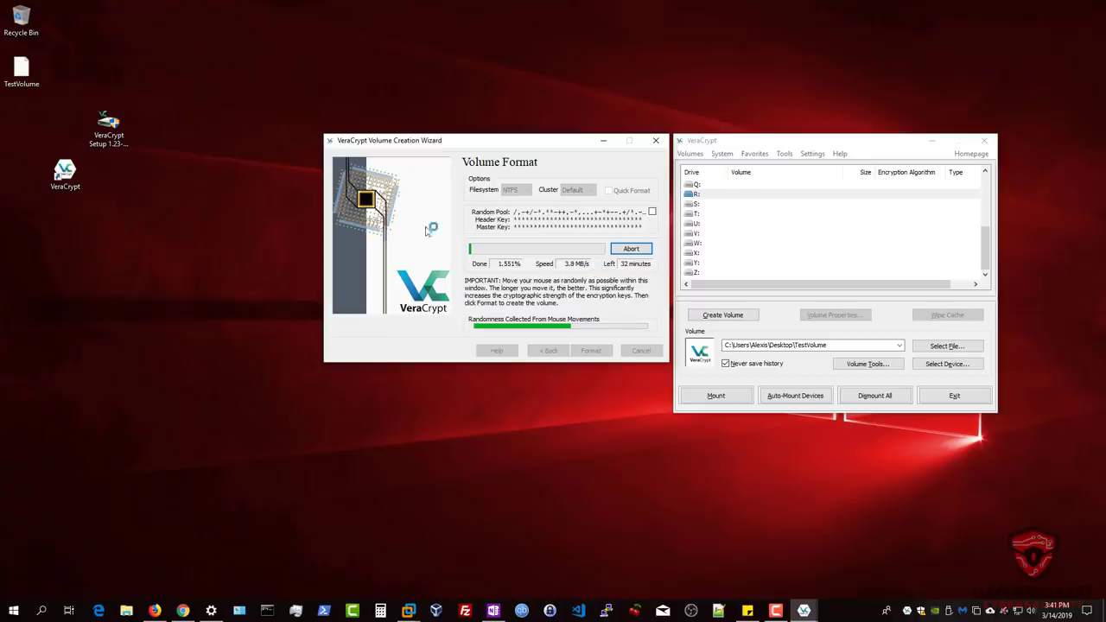
click(553, 141)
drag(550, 137, 559, 144)
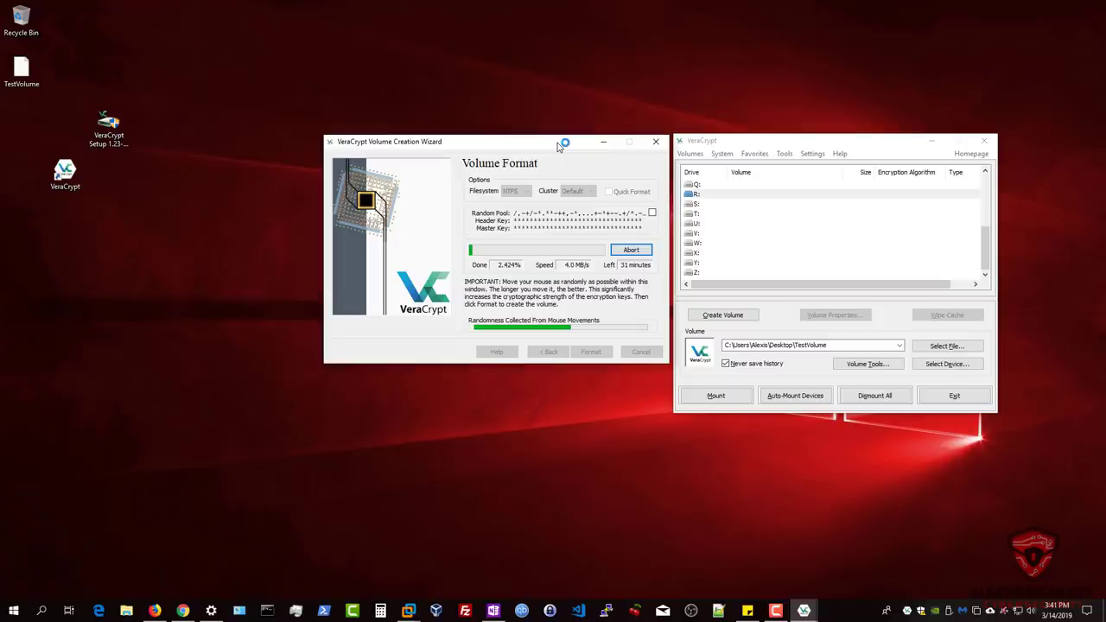
Step: Move the TestVolume, VeraCrypt Setup and VeraCrypt desktop icons back into the left column
click(294, 104)
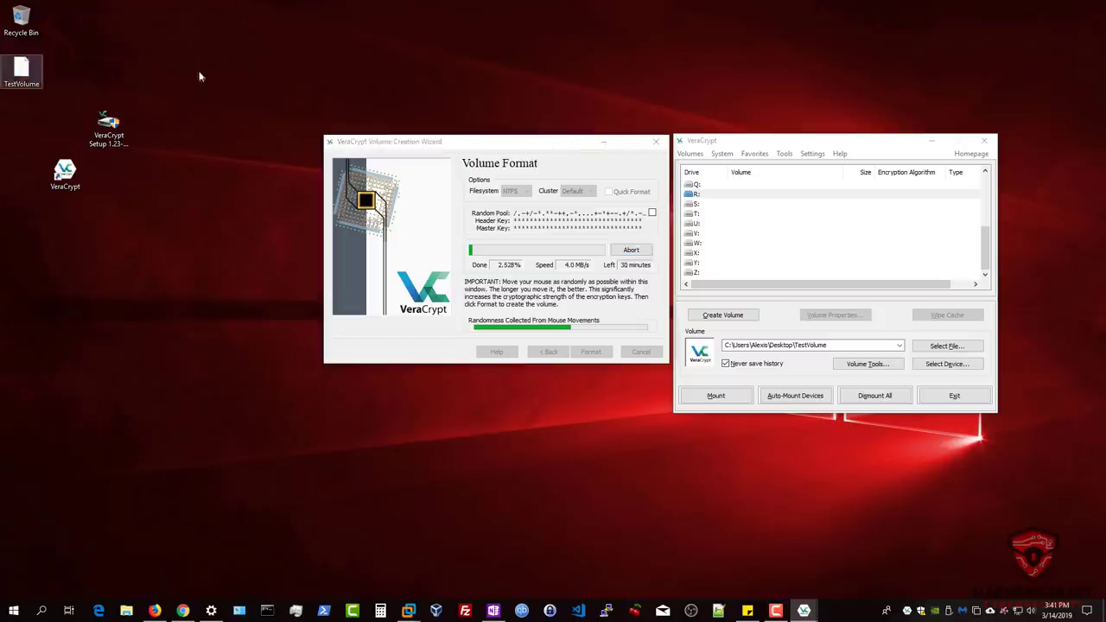
drag(242, 69, 34, 78)
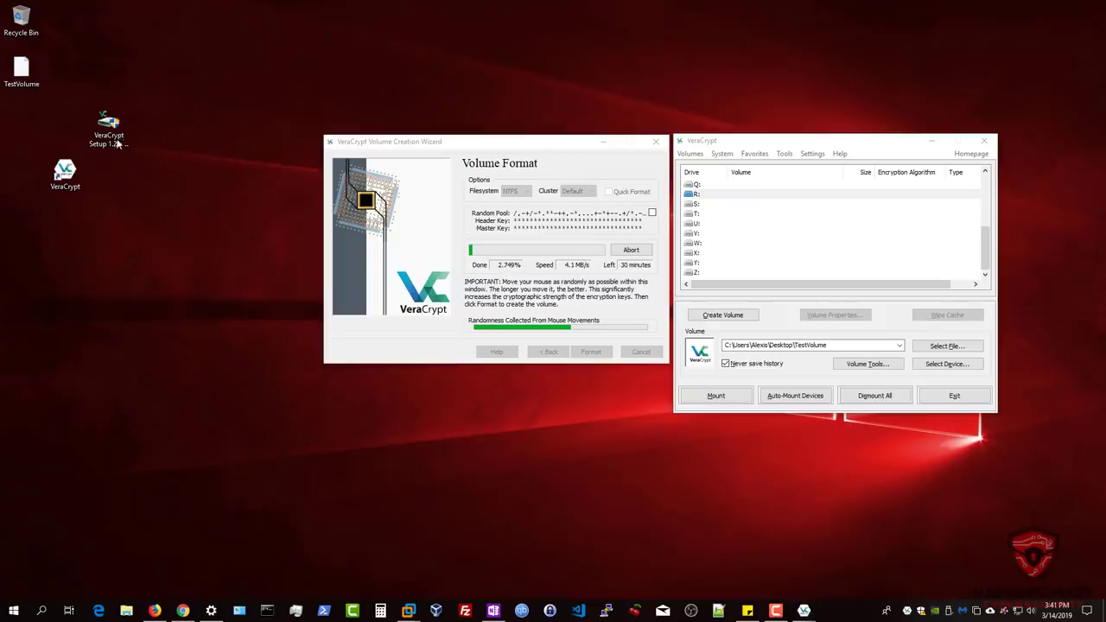
drag(109, 125, 26, 129)
drag(64, 173, 24, 173)
click(126, 151)
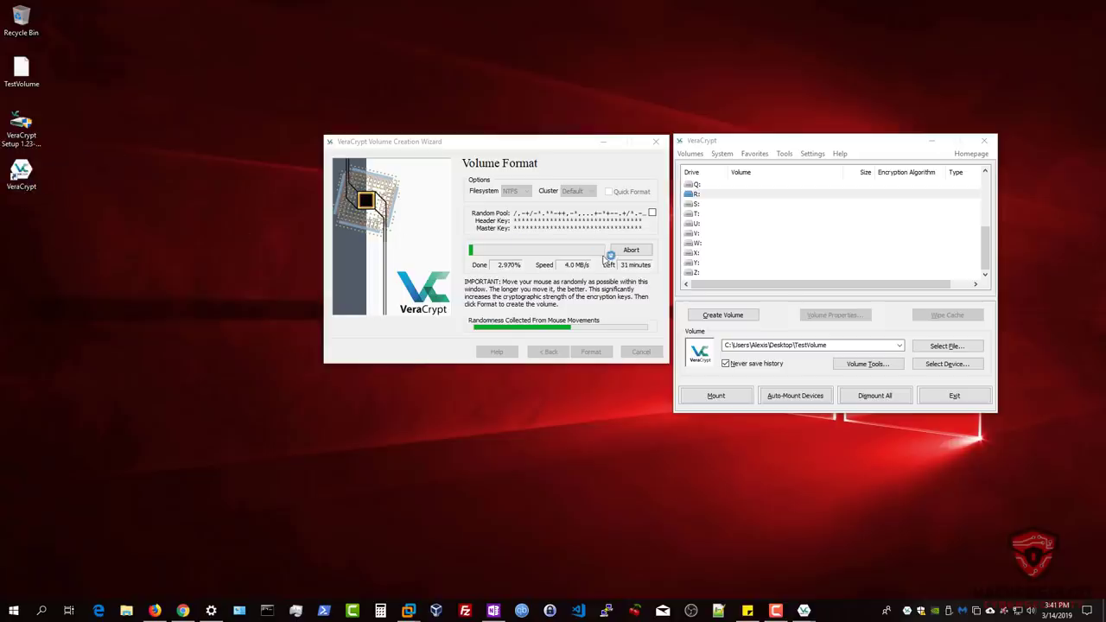
Step: Abort the format at about 3%, close the wizard, and centre the main VeraCrypt window
click(635, 253)
click(550, 343)
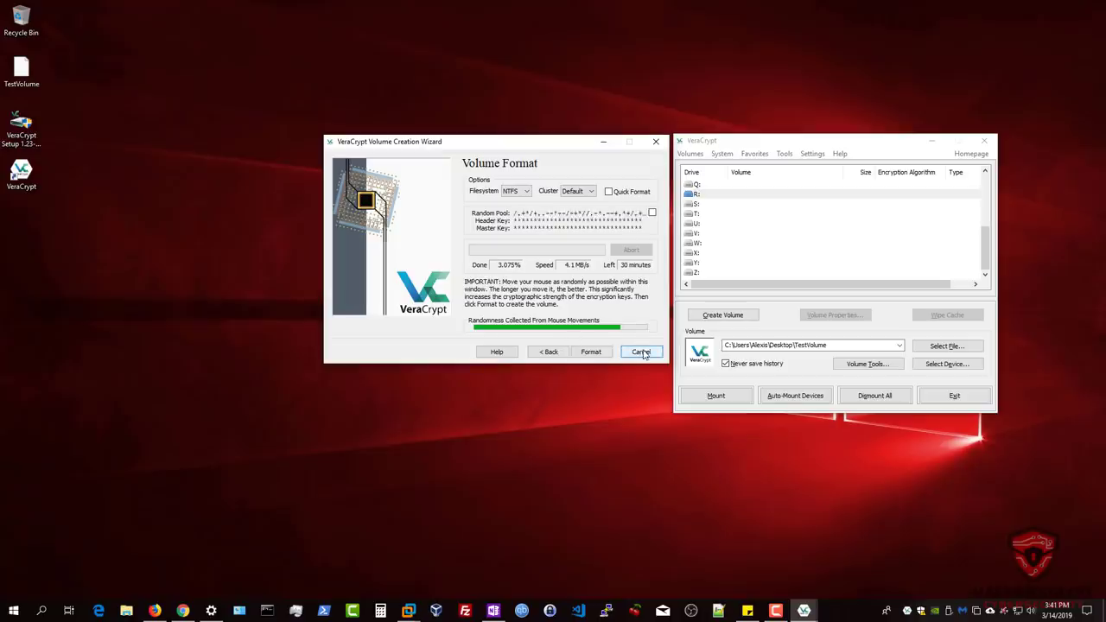
click(641, 351)
drag(832, 144, 554, 145)
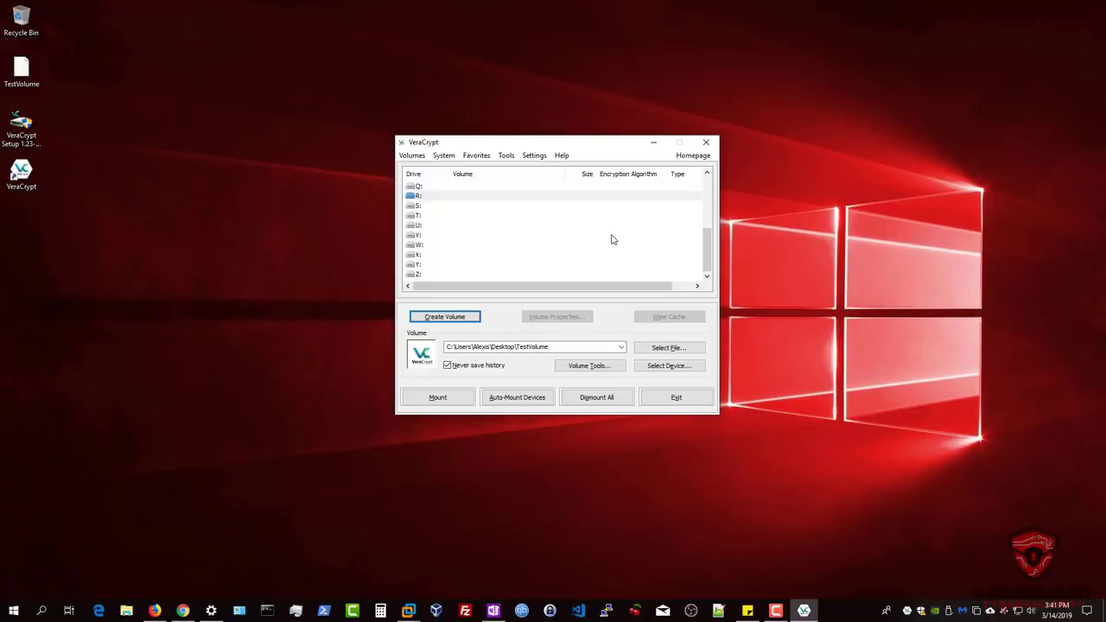
drag(625, 142, 624, 125)
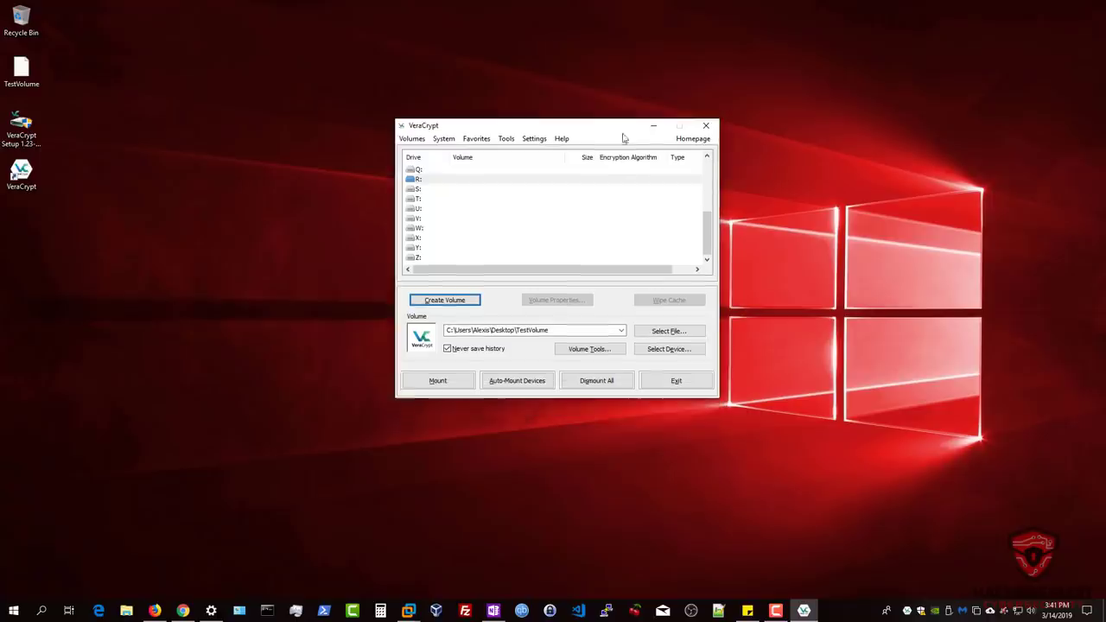